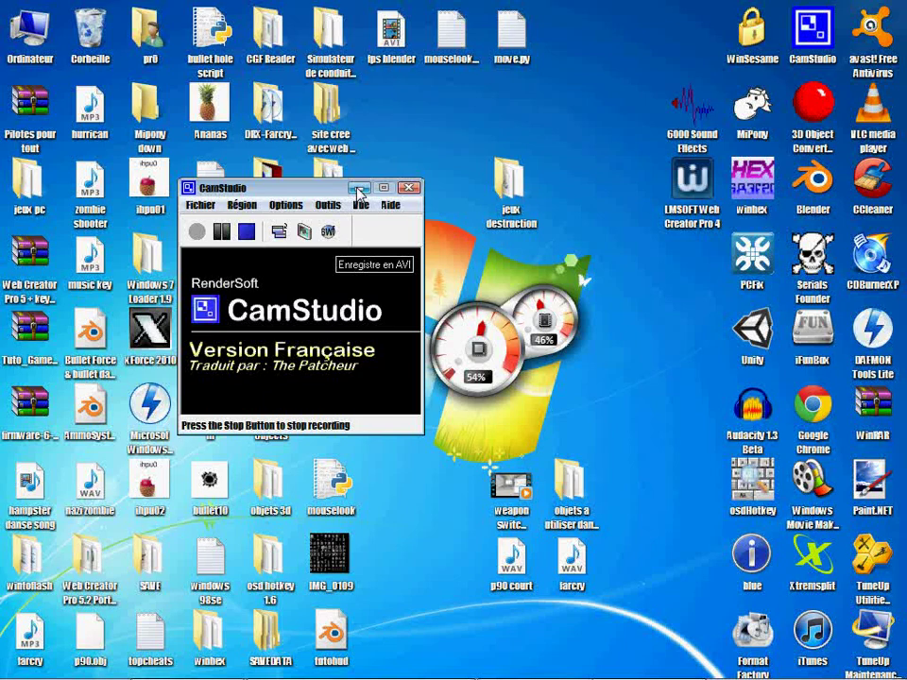
- Minimize the CamStudio recorder and bring the Blender window to the foreground
{"action": "left_click", "coordinate": [359, 188]}
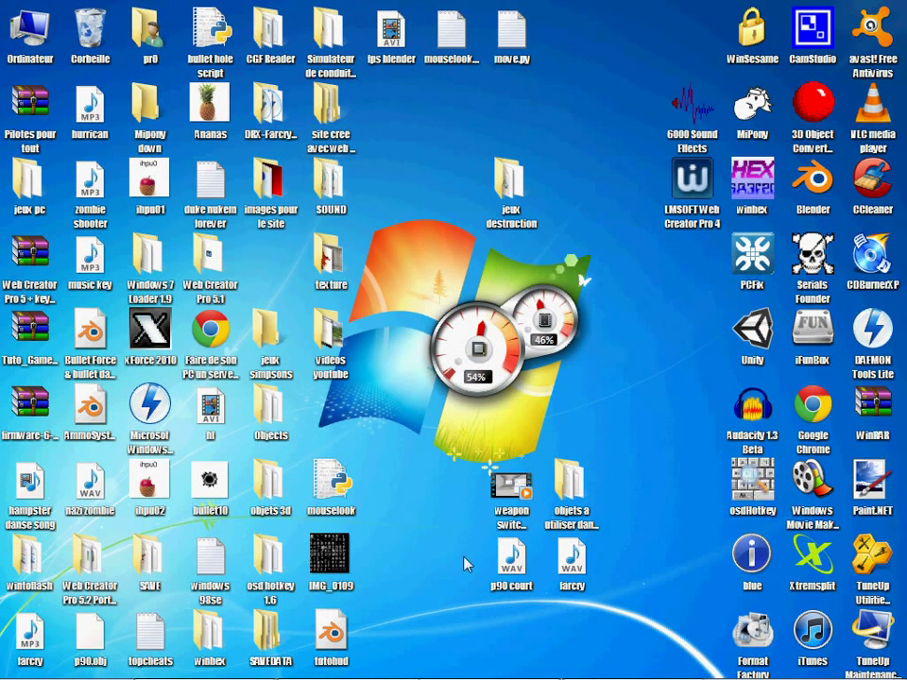
{"action": "mouse_move", "coordinate": [576, 676]}
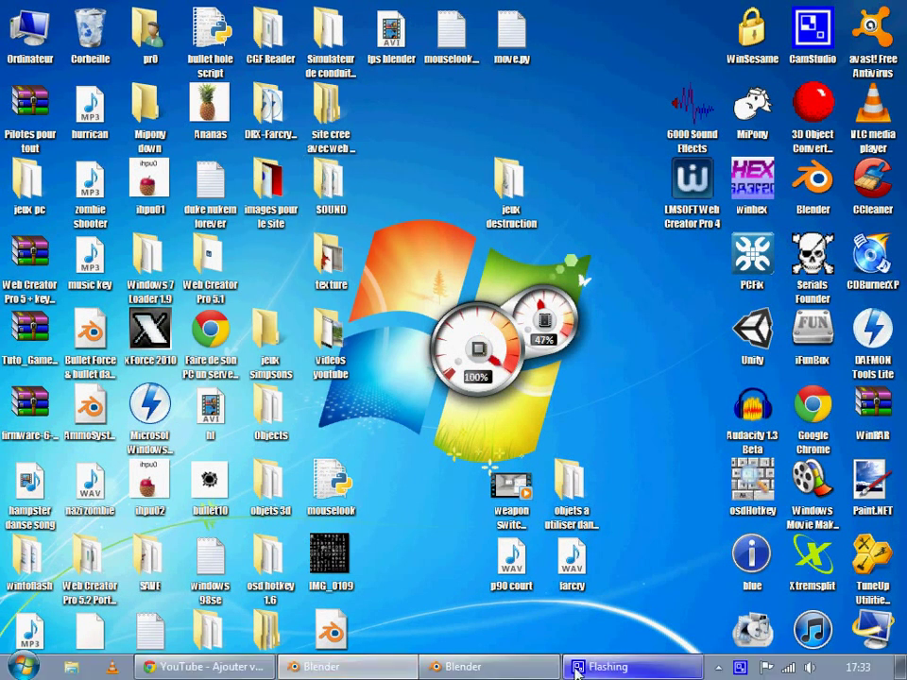
{"action": "left_click", "coordinate": [578, 667]}
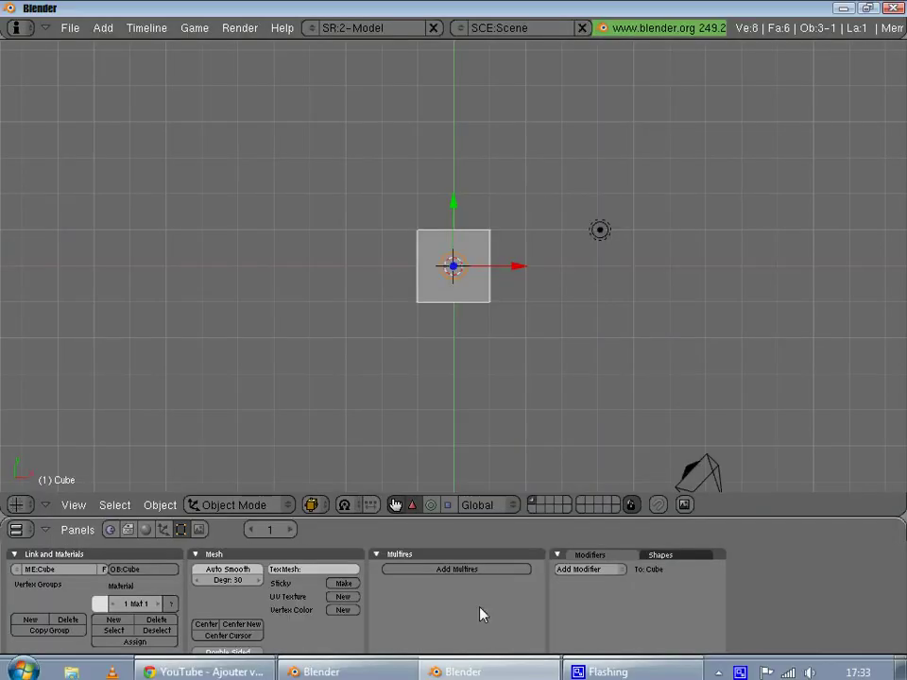
- Tilt the view into perspective and raise the cube along its vertical axis
{"action": "mouse_move", "coordinate": [449, 369]}
{"action": "middle_mouse_down"}
{"action": "mouse_move", "coordinate": [512, 320]}
{"action": "mouse_move", "coordinate": [370, 210]}
{"action": "mouse_move", "coordinate": [330, 279]}
{"action": "mouse_move", "coordinate": [462, 299]}
{"action": "mouse_move", "coordinate": [494, 154]}
{"action": "mouse_move", "coordinate": [491, 184]}
{"action": "middle_mouse_up"}
{"action": "left_click_drag", "start_coordinate": [465, 207], "coordinate": [512, 128]}
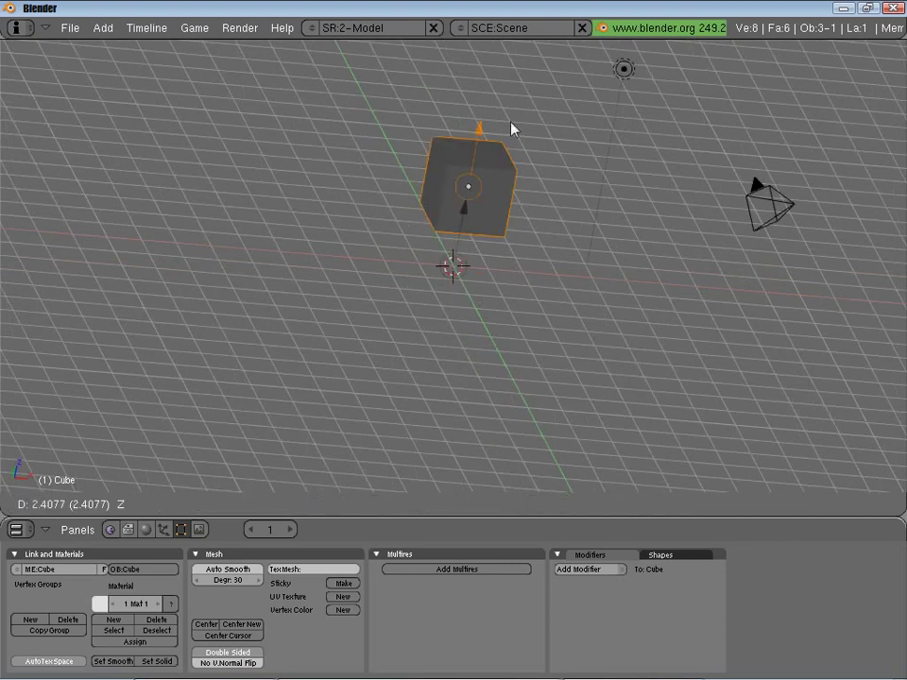
{"action": "mouse_move", "coordinate": [512, 128]}
{"action": "middle_mouse_down"}
{"action": "mouse_move", "coordinate": [510, 265]}
{"action": "mouse_move", "coordinate": [498, 279]}
{"action": "middle_mouse_up"}
- Add a mesh plane at the scene centre and scale it up into a large ground surface
{"action": "key", "text": "space"}
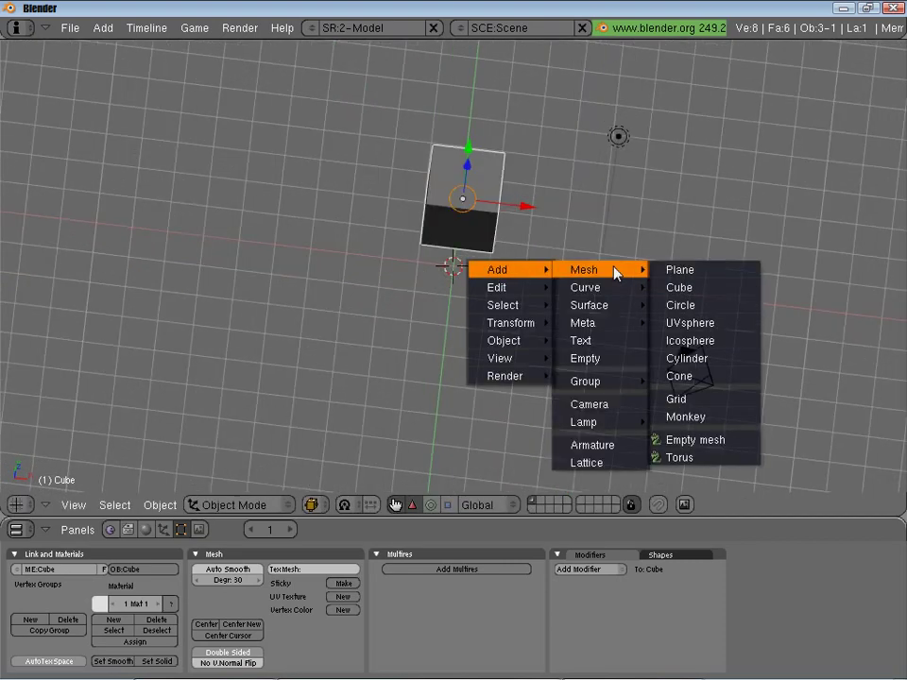
{"action": "left_click", "coordinate": [676, 272]}
{"action": "middle_click_drag", "start_coordinate": [620, 271], "coordinate": [579, 349]}
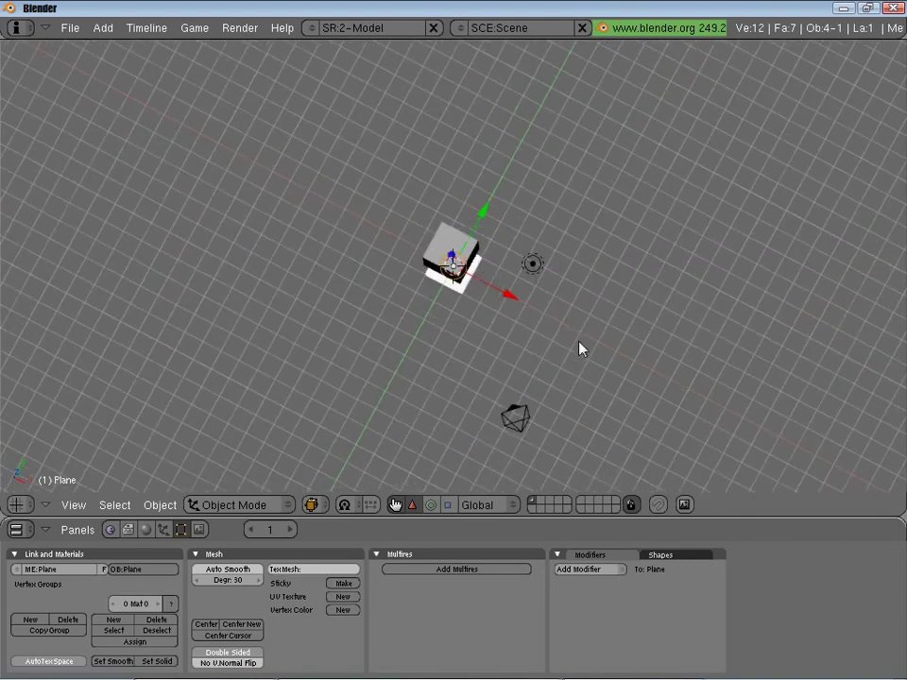
{"action": "key", "text": "s"}
{"action": "left_click", "coordinate": [831, 434]}
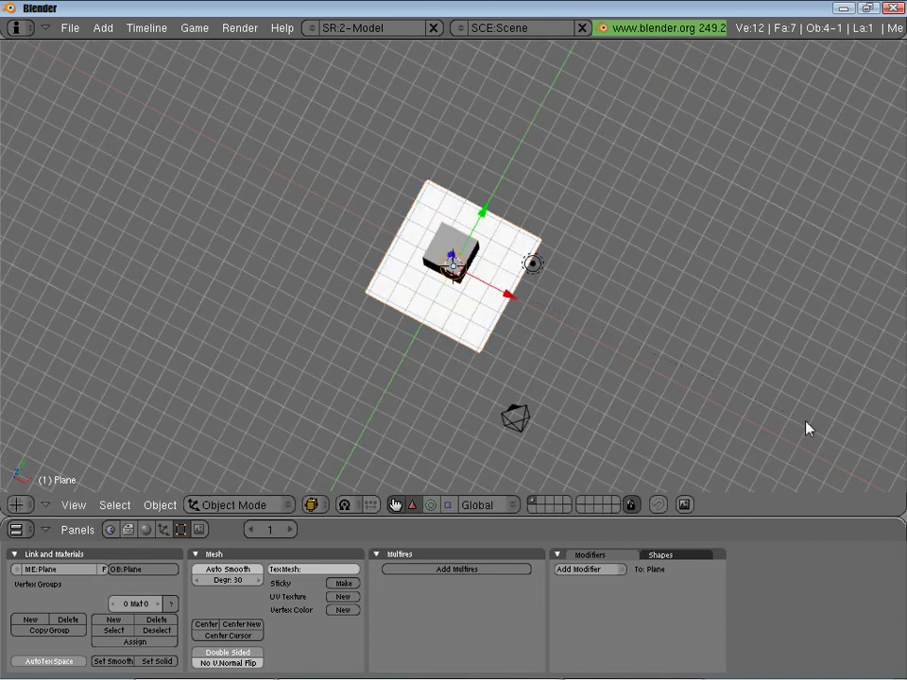
{"action": "key", "text": "s"}
{"action": "left_click", "coordinate": [761, 431]}
{"action": "mouse_move", "coordinate": [761, 431]}
{"action": "middle_mouse_down"}
{"action": "mouse_move", "coordinate": [539, 263]}
{"action": "mouse_move", "coordinate": [542, 237]}
{"action": "middle_mouse_up"}
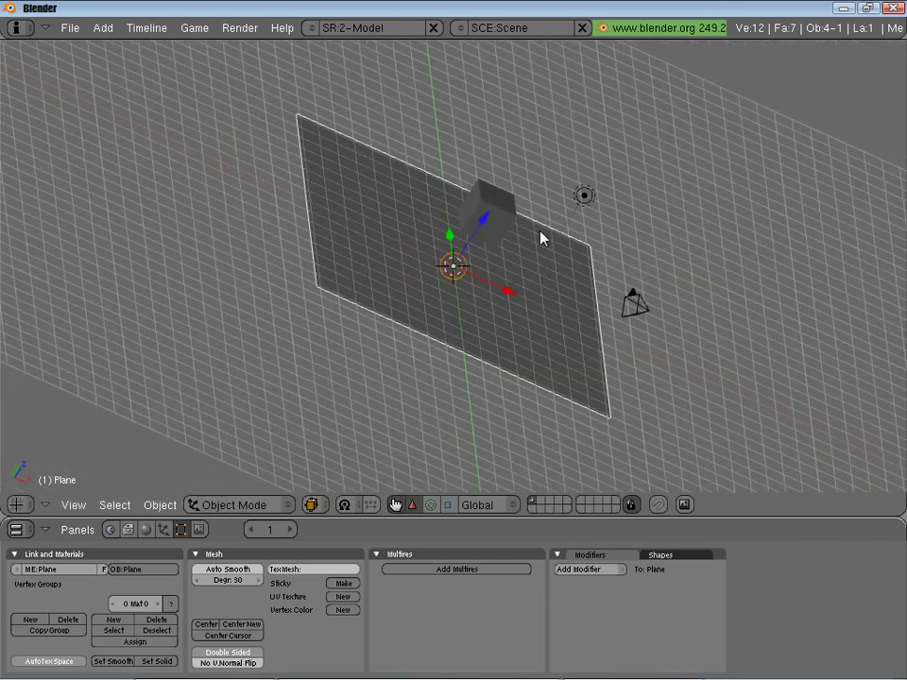
- Lower the cube onto the plane and slide it sideways toward one side
{"action": "right_click", "coordinate": [510, 216]}
{"action": "left_click_drag", "start_coordinate": [519, 168], "coordinate": [476, 232]}
{"action": "mouse_move", "coordinate": [476, 232]}
{"action": "middle_mouse_down"}
{"action": "mouse_move", "coordinate": [471, 282]}
{"action": "mouse_move", "coordinate": [525, 317]}
{"action": "middle_mouse_up"}
{"action": "mouse_move", "coordinate": [451, 200]}
{"action": "left_mouse_down"}
{"action": "mouse_move", "coordinate": [483, 308]}
{"action": "mouse_move", "coordinate": [490, 304]}
{"action": "left_mouse_up"}
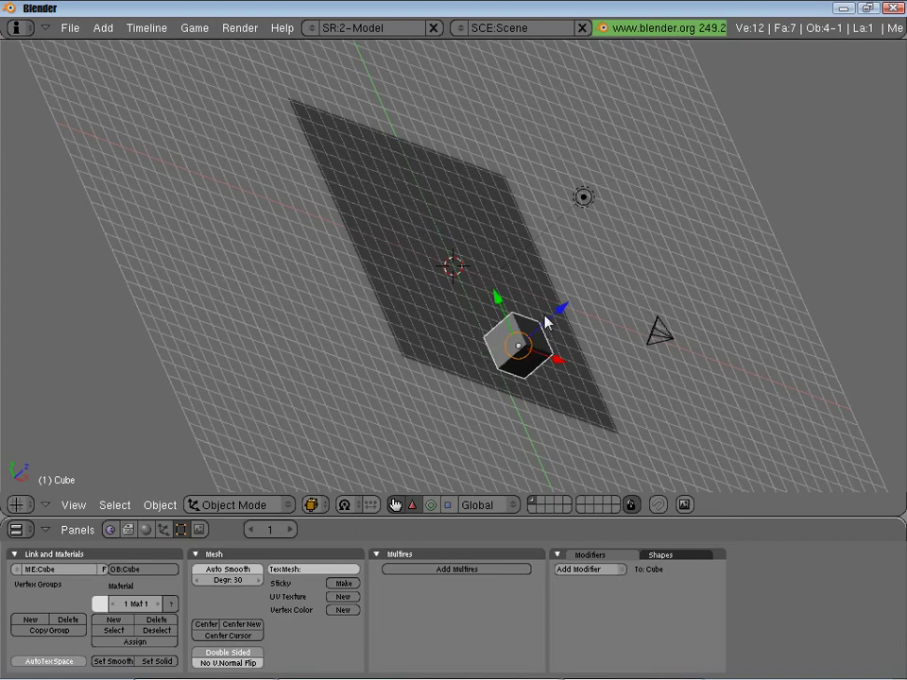
{"action": "mouse_move", "coordinate": [546, 324]}
{"action": "middle_mouse_down"}
{"action": "mouse_move", "coordinate": [505, 321]}
{"action": "mouse_move", "coordinate": [476, 348]}
{"action": "mouse_move", "coordinate": [360, 251]}
{"action": "mouse_move", "coordinate": [352, 183]}
{"action": "mouse_move", "coordinate": [411, 259]}
{"action": "mouse_move", "coordinate": [259, 156]}
{"action": "mouse_move", "coordinate": [527, 285]}
{"action": "mouse_move", "coordinate": [488, 358]}
{"action": "mouse_move", "coordinate": [448, 398]}
{"action": "mouse_move", "coordinate": [512, 413]}
{"action": "mouse_move", "coordinate": [622, 365]}
{"action": "middle_mouse_up"}
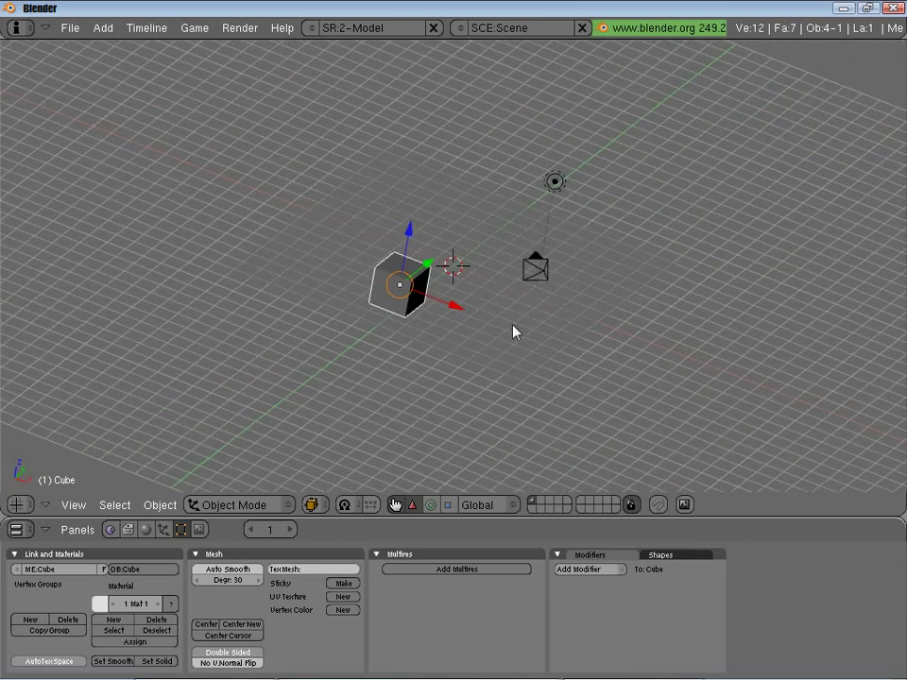
{"action": "mouse_move", "coordinate": [512, 330]}
{"action": "middle_mouse_down"}
{"action": "mouse_move", "coordinate": [384, 346]}
{"action": "mouse_move", "coordinate": [350, 368]}
{"action": "mouse_move", "coordinate": [429, 381]}
{"action": "mouse_move", "coordinate": [410, 377]}
{"action": "middle_mouse_up"}
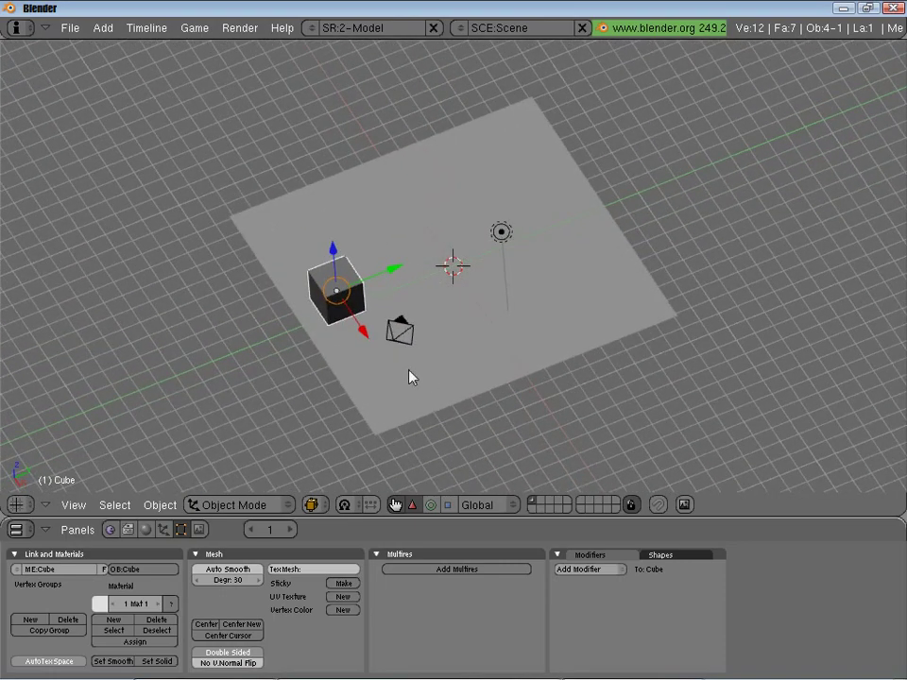
{"action": "key", "text": "space"}
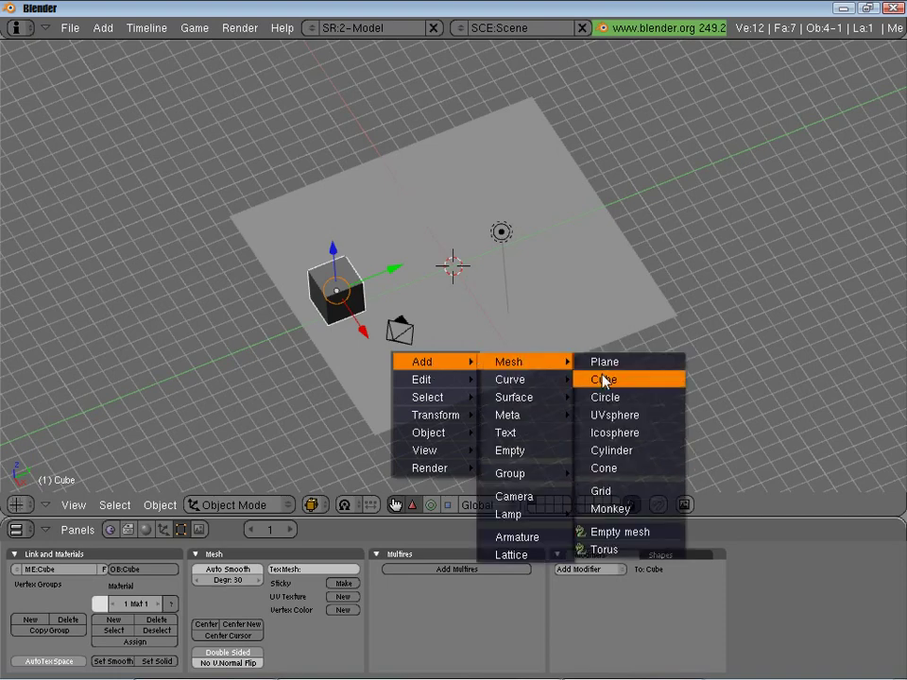
- Add a second cube, lifting it and moving it to the plane's far side
{"action": "left_click", "coordinate": [603, 378]}
{"action": "mouse_move", "coordinate": [453, 240]}
{"action": "left_mouse_down"}
{"action": "mouse_move", "coordinate": [454, 190]}
{"action": "mouse_move", "coordinate": [447, 207]}
{"action": "left_mouse_up"}
{"action": "key", "text": "Tab"}
{"action": "left_click_drag", "start_coordinate": [510, 162], "coordinate": [597, 217]}
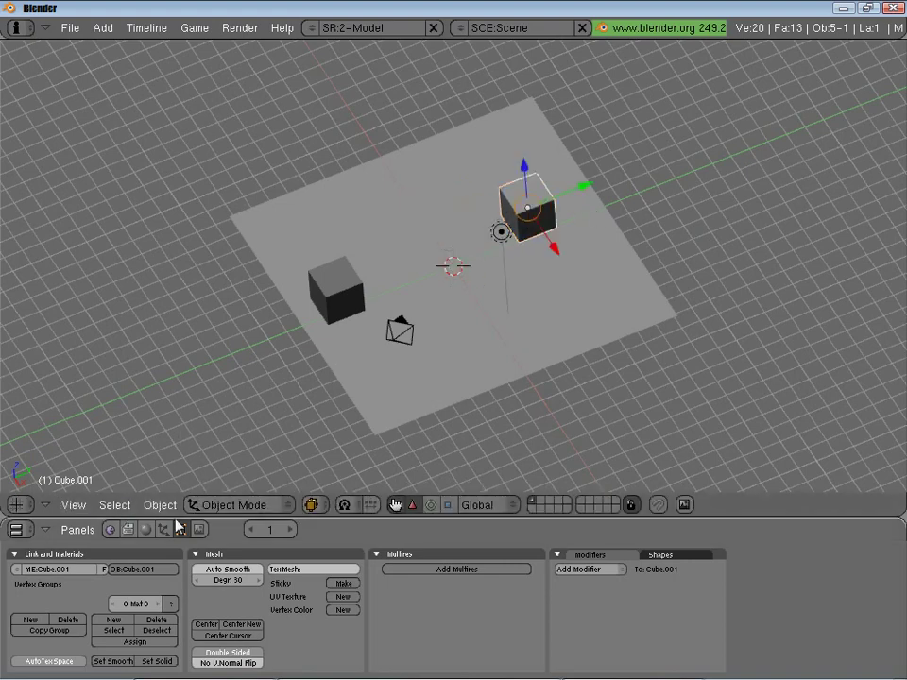
- In the Logic buttons, change both cubes' physics type from Static to Dynamic
{"action": "left_click", "coordinate": [111, 530]}
{"action": "left_click", "coordinate": [45, 554]}
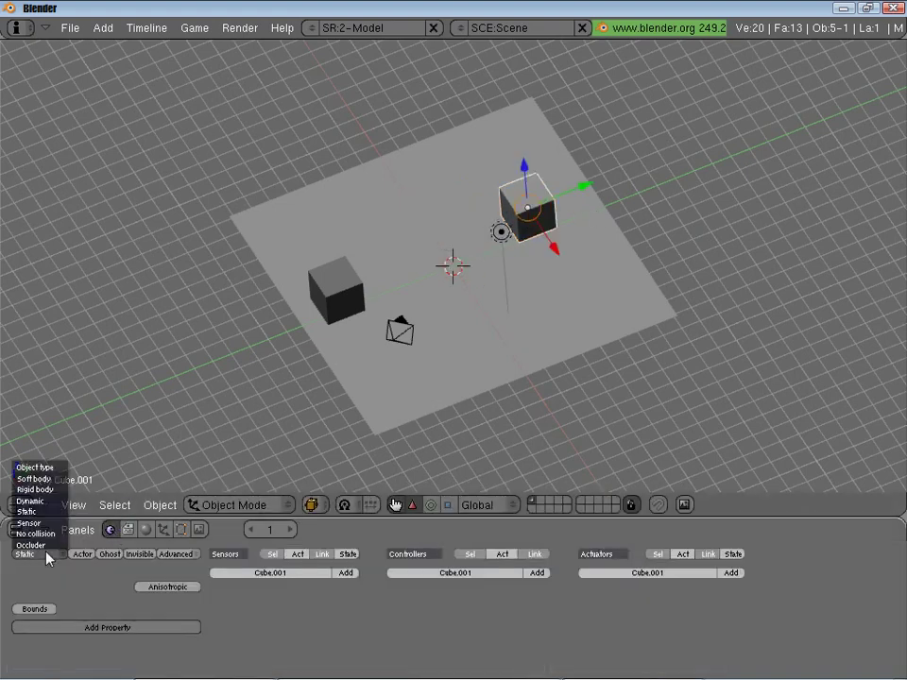
{"action": "left_click", "coordinate": [57, 500]}
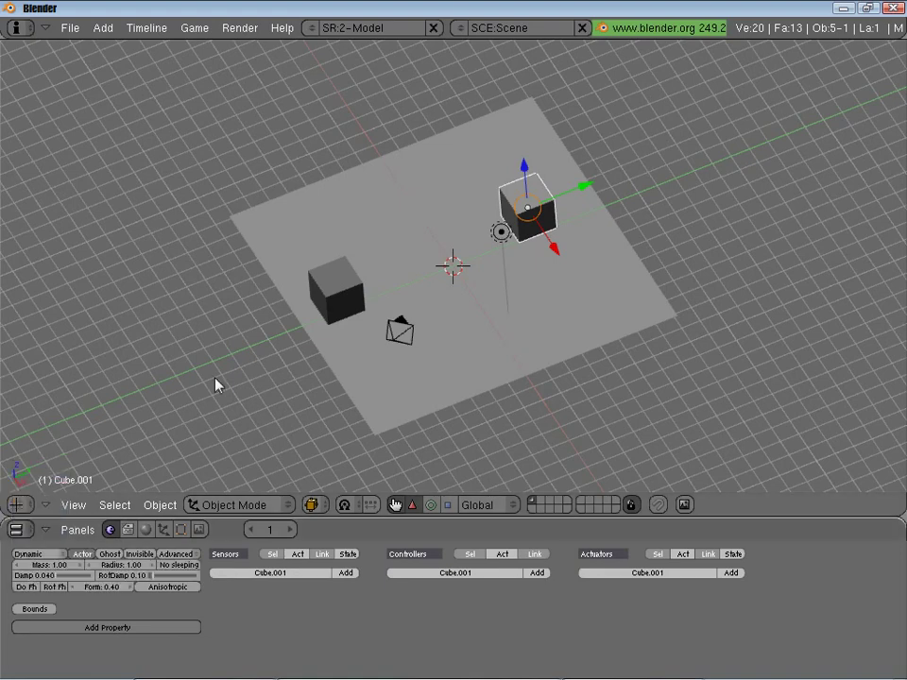
{"action": "right_click", "coordinate": [328, 289]}
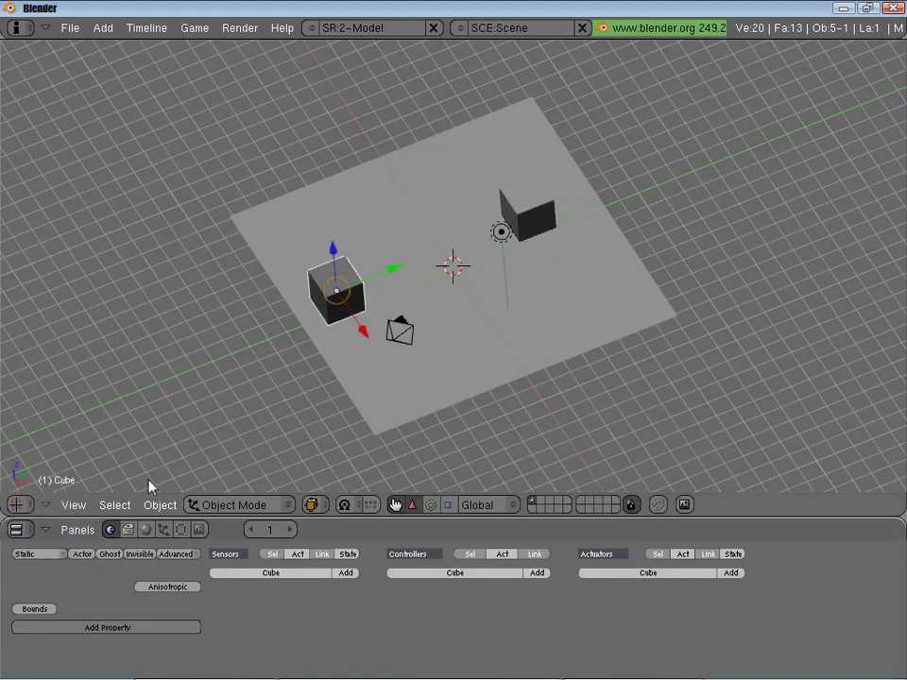
{"action": "left_click", "coordinate": [38, 554]}
{"action": "left_click", "coordinate": [50, 502]}
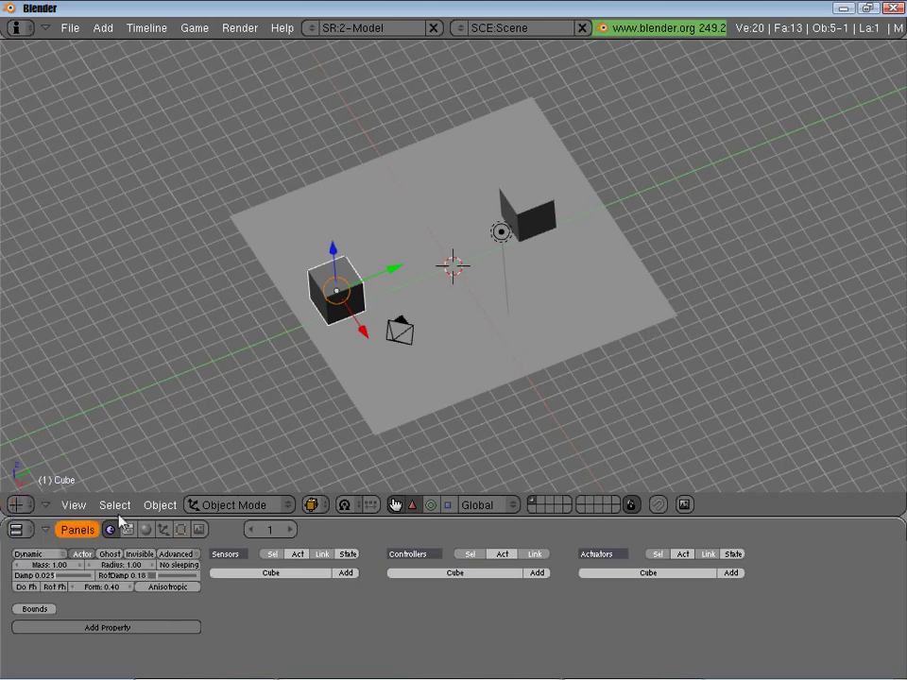
{"action": "mouse_move", "coordinate": [328, 404]}
{"action": "middle_mouse_down"}
{"action": "mouse_move", "coordinate": [385, 384]}
{"action": "mouse_move", "coordinate": [448, 429]}
{"action": "mouse_move", "coordinate": [383, 443]}
{"action": "mouse_move", "coordinate": [296, 349]}
{"action": "middle_mouse_up"}
{"action": "key", "text": "space"}
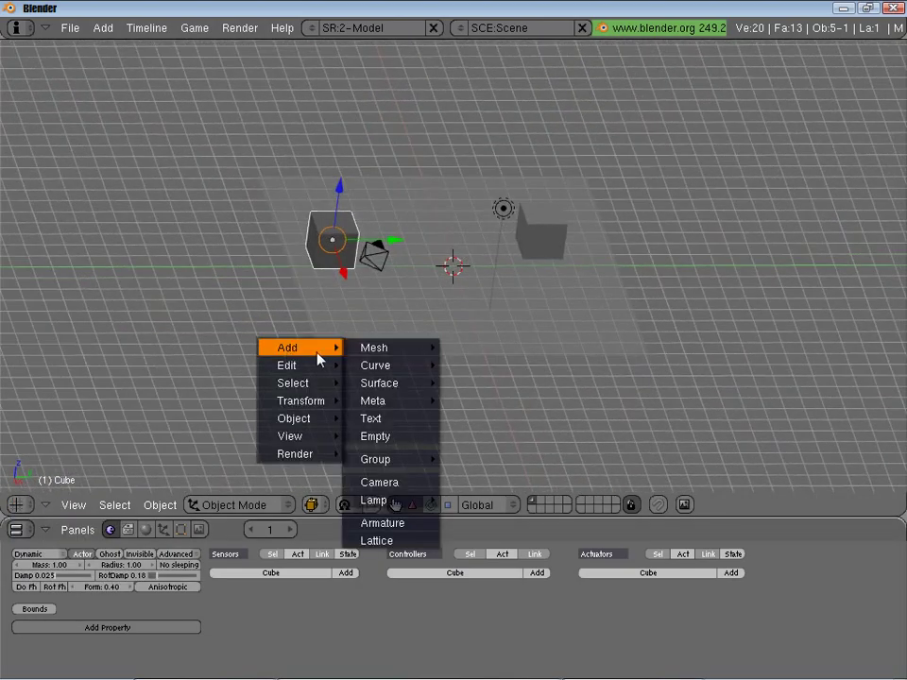
{"action": "mouse_move", "coordinate": [287, 347]}
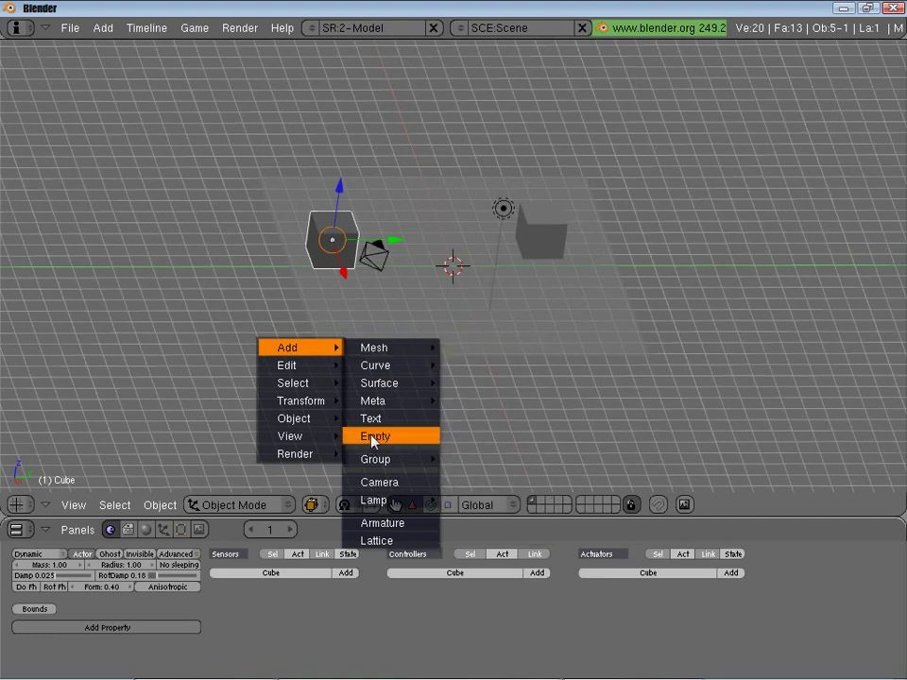
- Add an Empty and position it against the first cube's side at mid height
{"action": "left_click", "coordinate": [373, 437]}
{"action": "left_click_drag", "start_coordinate": [460, 225], "coordinate": [492, 166]}
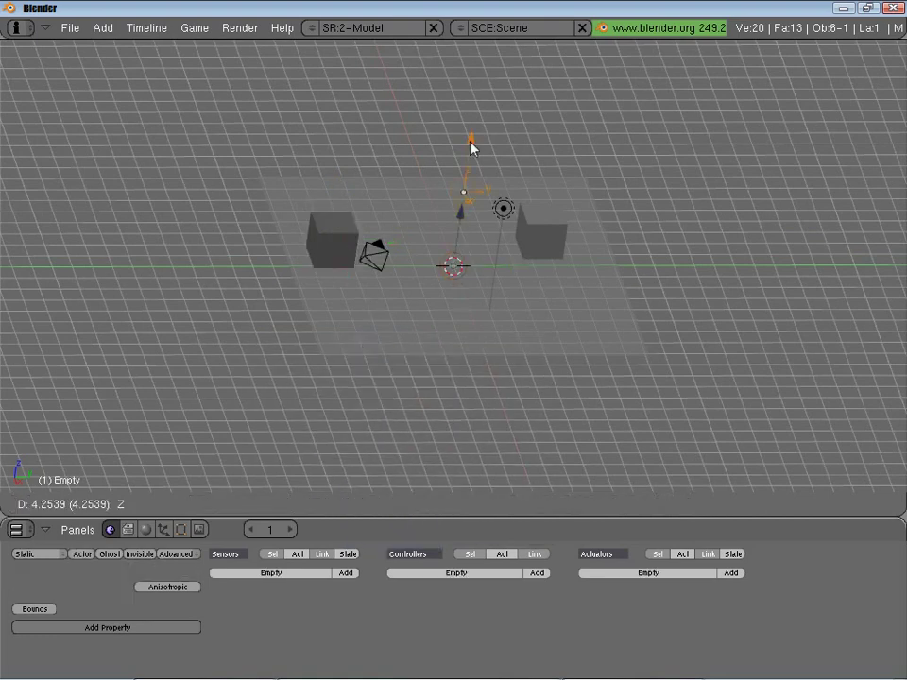
{"action": "left_click_drag", "start_coordinate": [527, 199], "coordinate": [380, 239]}
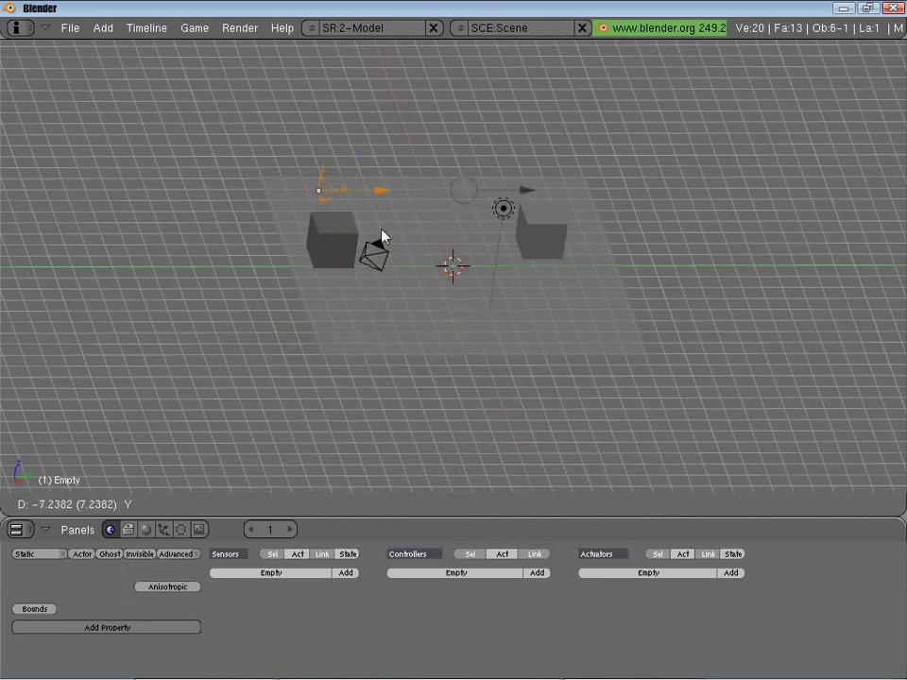
{"action": "mouse_move", "coordinate": [381, 239]}
{"action": "middle_mouse_down"}
{"action": "mouse_move", "coordinate": [535, 301]}
{"action": "mouse_move", "coordinate": [563, 282]}
{"action": "middle_mouse_up"}
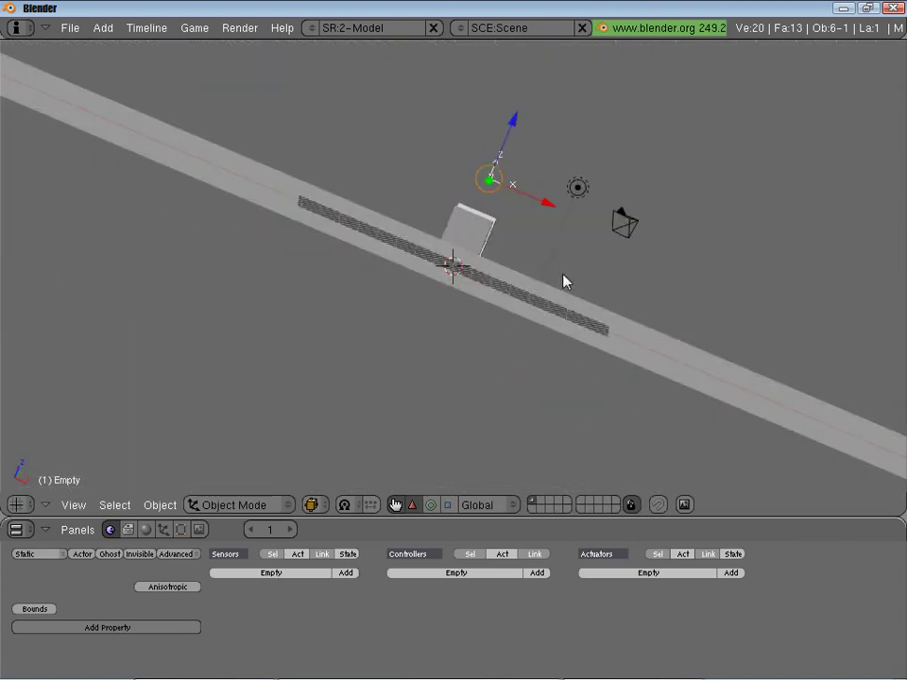
{"action": "left_click_drag", "start_coordinate": [551, 206], "coordinate": [546, 204]}
{"action": "mouse_move", "coordinate": [547, 227]}
{"action": "middle_mouse_down"}
{"action": "mouse_move", "coordinate": [419, 241]}
{"action": "mouse_move", "coordinate": [275, 207]}
{"action": "mouse_move", "coordinate": [308, 166]}
{"action": "middle_mouse_up"}
{"action": "left_click_drag", "start_coordinate": [296, 135], "coordinate": [326, 197]}
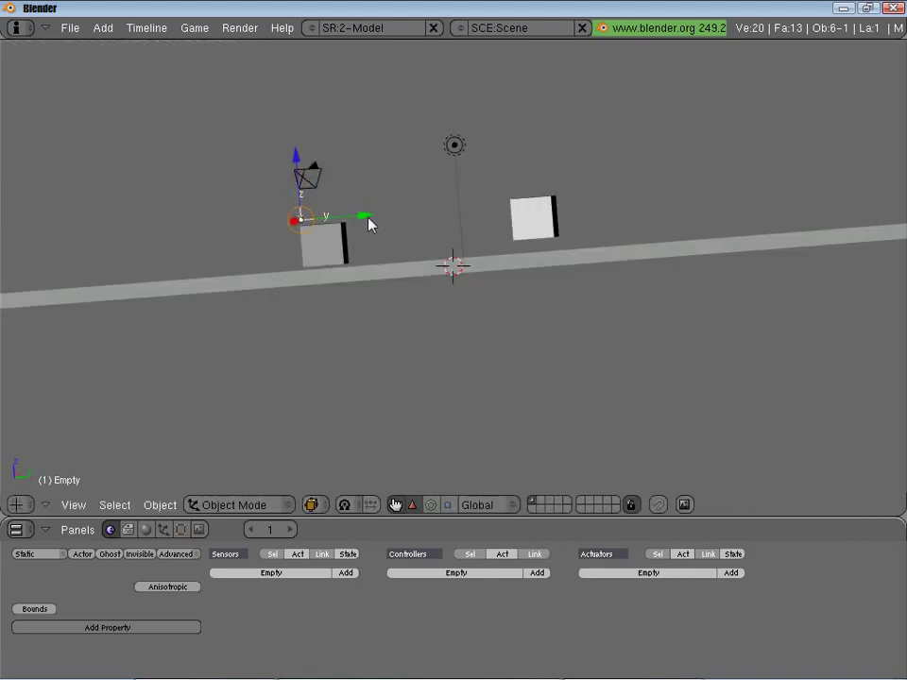
{"action": "left_click_drag", "start_coordinate": [369, 223], "coordinate": [438, 223]}
{"action": "left_click_drag", "start_coordinate": [351, 156], "coordinate": [351, 186]}
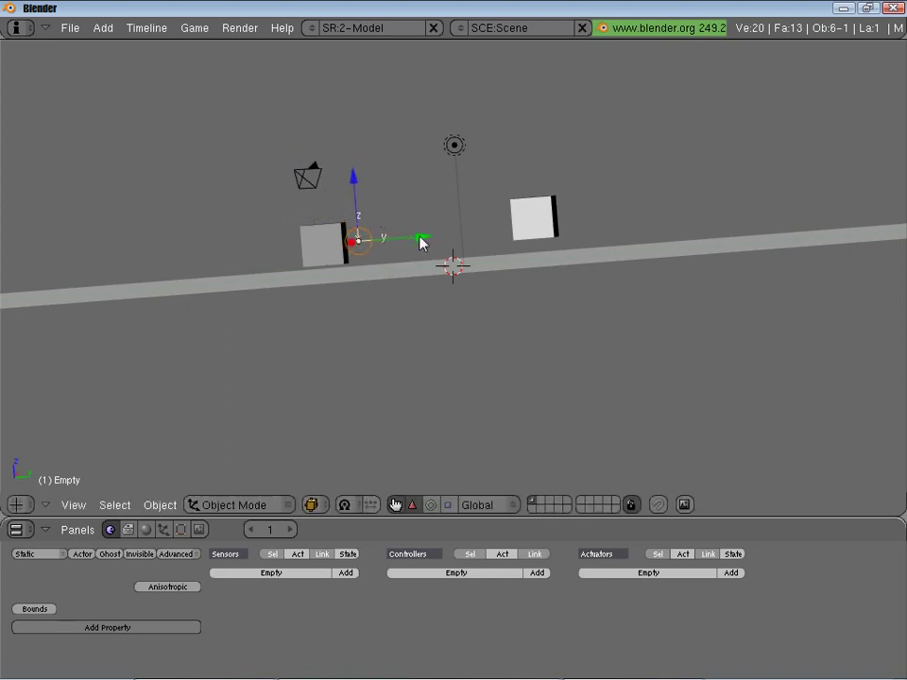
- Make the first cube the parent of the Empty with Ctrl+P
{"action": "right_click", "coordinate": [315, 253]}
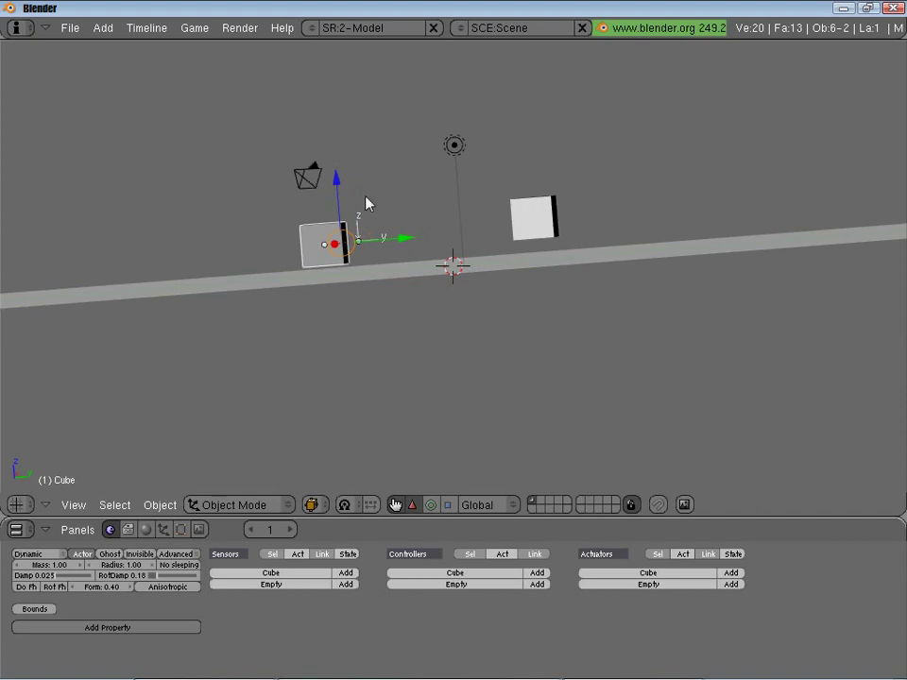
{"action": "key", "text": "ctrl+p"}
{"action": "left_click", "coordinate": [366, 202]}
{"action": "mouse_move", "coordinate": [408, 276]}
{"action": "middle_mouse_down"}
{"action": "mouse_move", "coordinate": [659, 248]}
{"action": "mouse_move", "coordinate": [604, 304]}
{"action": "mouse_move", "coordinate": [499, 340]}
{"action": "mouse_move", "coordinate": [561, 209]}
{"action": "middle_mouse_up"}
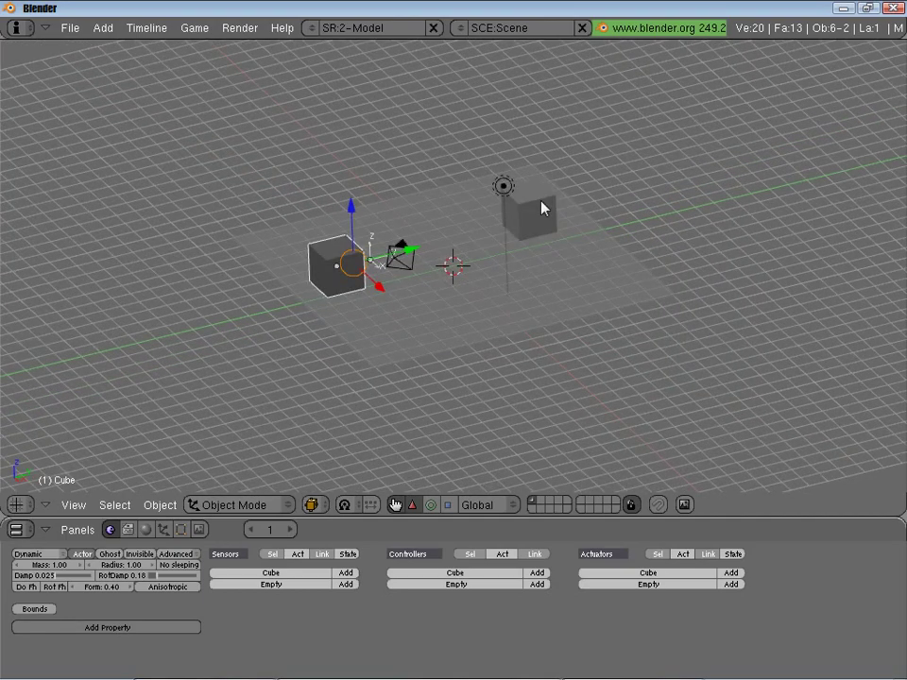
- Lower the second cube onto the plane and switch to an empty layer
{"action": "right_click", "coordinate": [543, 208]}
{"action": "left_click_drag", "start_coordinate": [527, 159], "coordinate": [529, 180]}
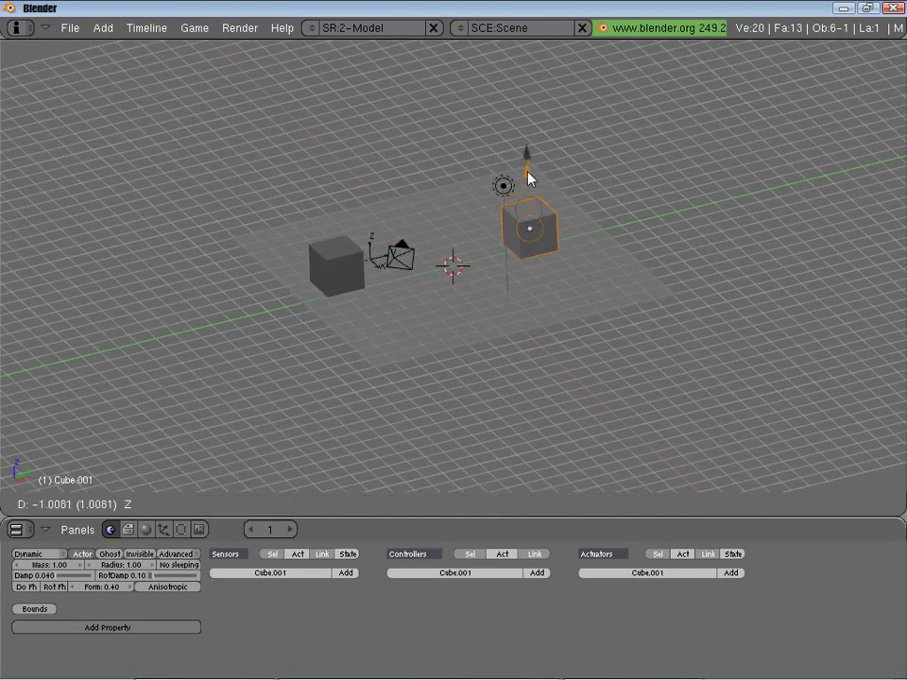
{"action": "left_click", "coordinate": [542, 501]}
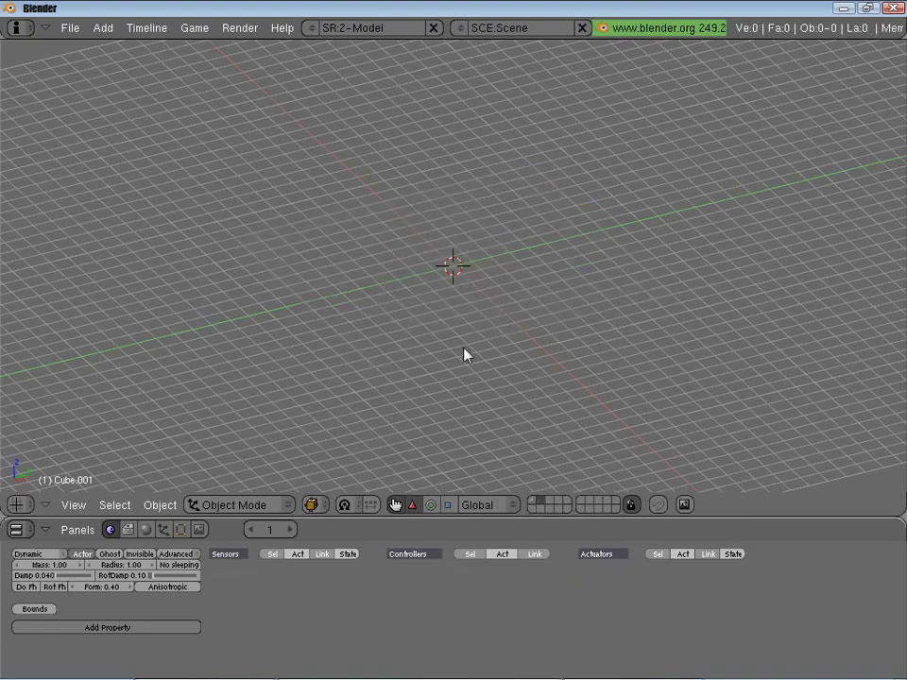
- Add a UV sphere with 32 segments and rings and scale it down to about 0.8
{"action": "key", "text": "space"}
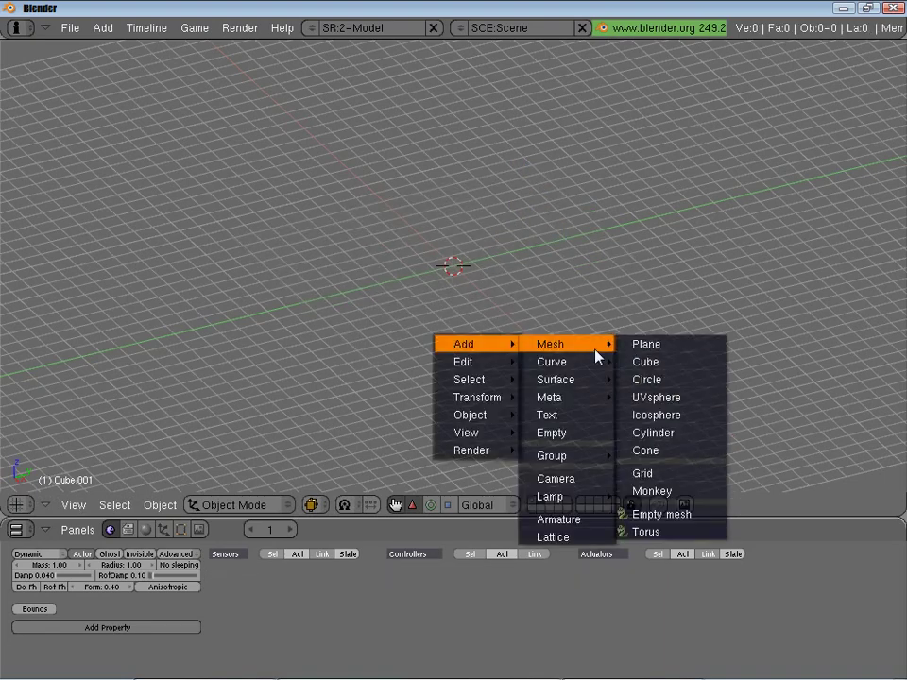
{"action": "left_click", "coordinate": [650, 396]}
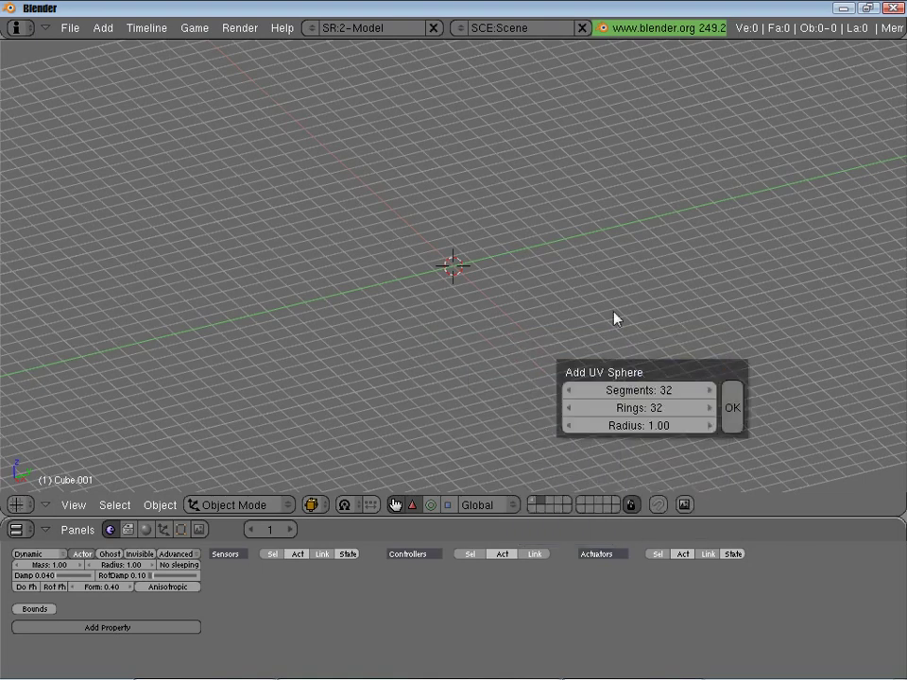
{"action": "left_click", "coordinate": [735, 389]}
{"action": "key", "text": "s"}
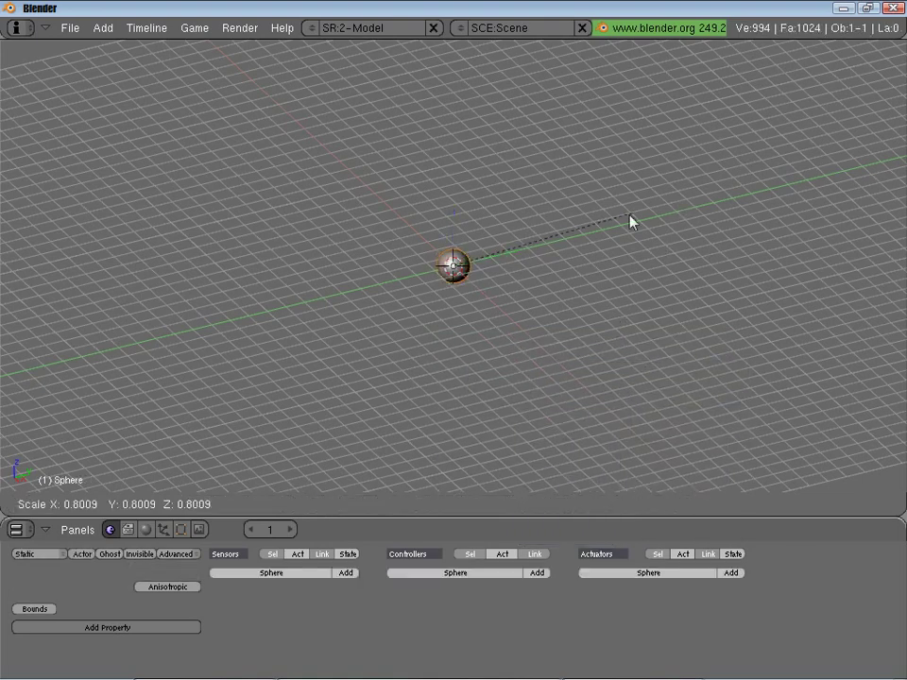
{"action": "left_click", "coordinate": [517, 255]}
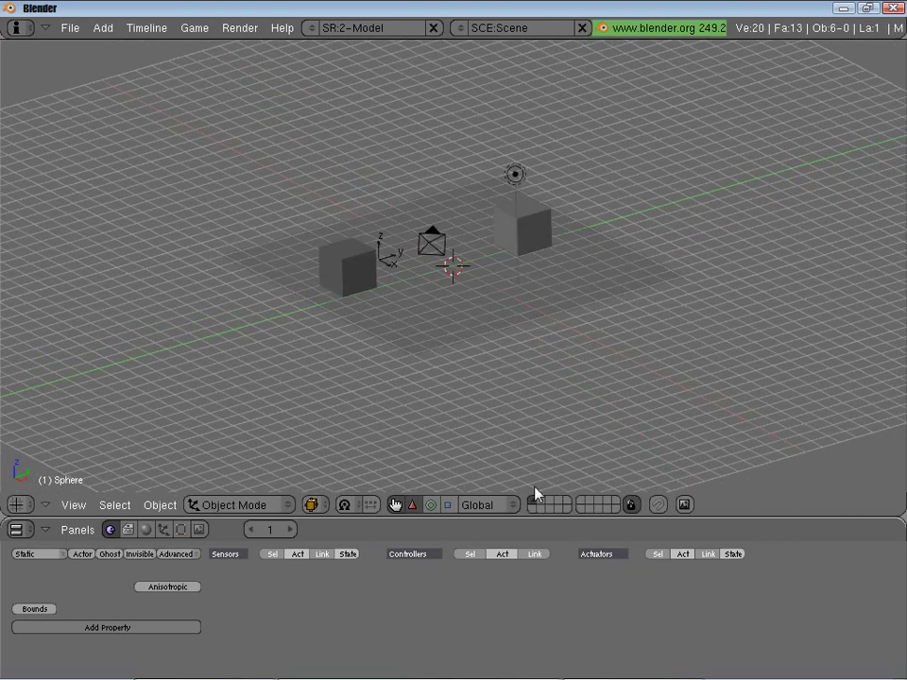
{"action": "scroll", "coordinate": [488, 337], "scroll_direction": "up", "scroll_amount": 2}
{"action": "mouse_move", "coordinate": [488, 337]}
{"action": "middle_mouse_down"}
{"action": "mouse_move", "coordinate": [427, 346]}
{"action": "mouse_move", "coordinate": [411, 304]}
{"action": "middle_mouse_up"}
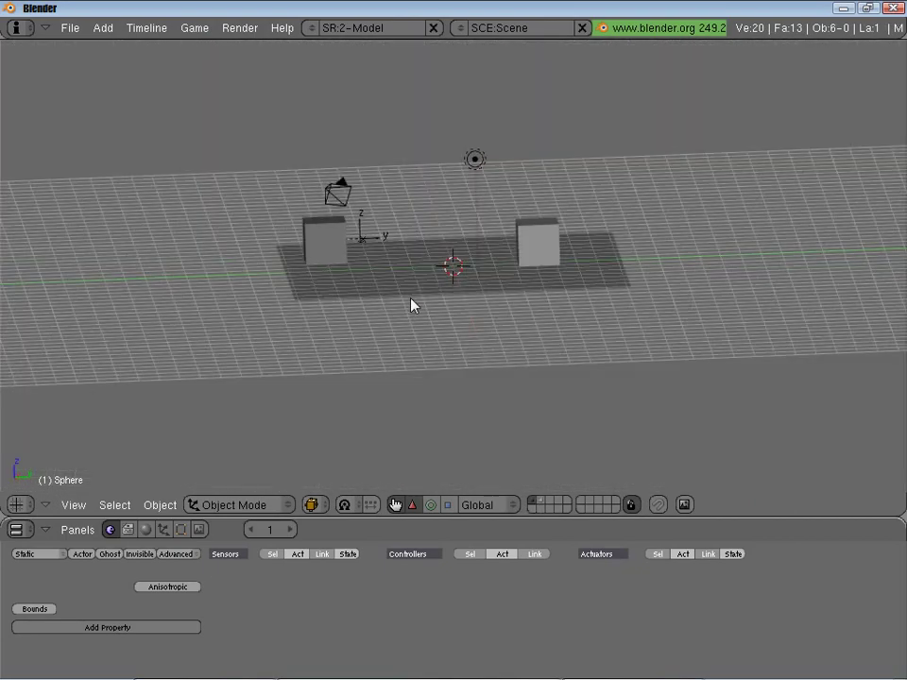
- Select the Empty and give it a Mouse sensor for the left button
{"action": "right_click", "coordinate": [365, 244]}
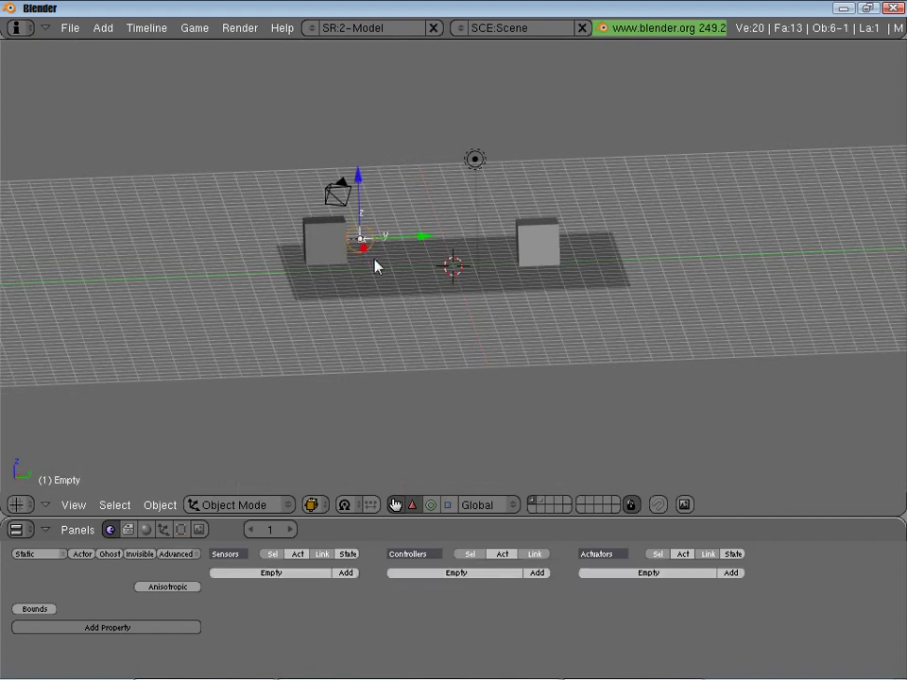
{"action": "left_click", "coordinate": [346, 573]}
{"action": "left_click", "coordinate": [248, 584]}
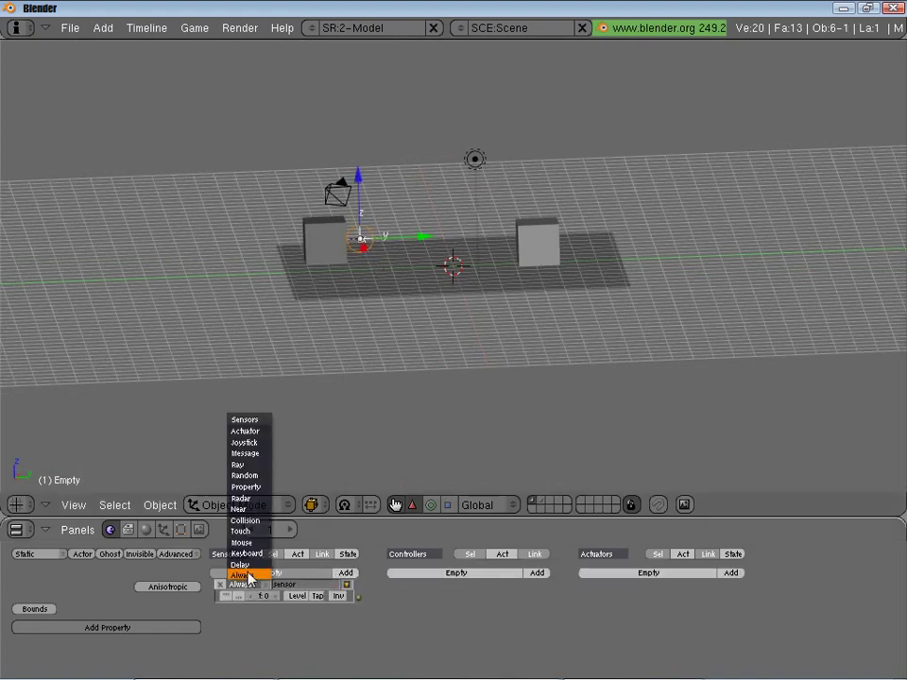
{"action": "left_click", "coordinate": [244, 554]}
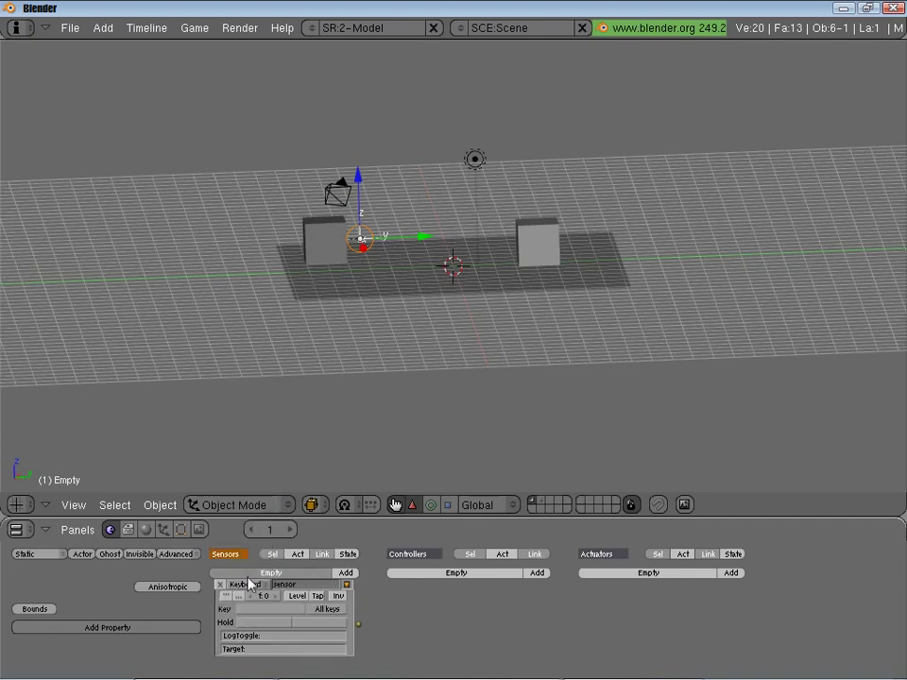
{"action": "left_click", "coordinate": [248, 586]}
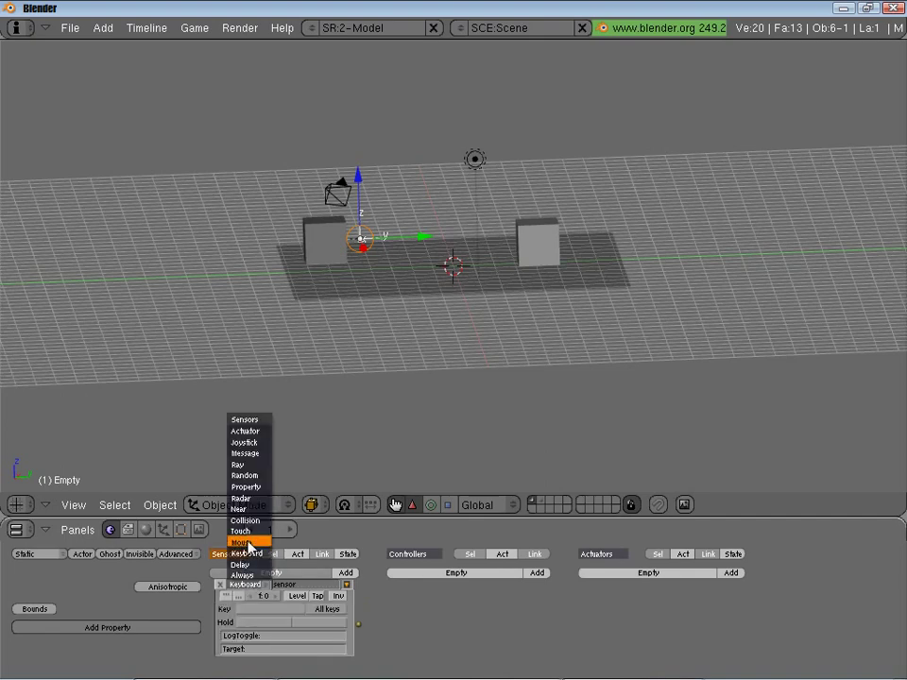
{"action": "left_click", "coordinate": [248, 543]}
- Add an AND controller and an Edit Object actuator, linking them together
{"action": "left_click", "coordinate": [536, 572]}
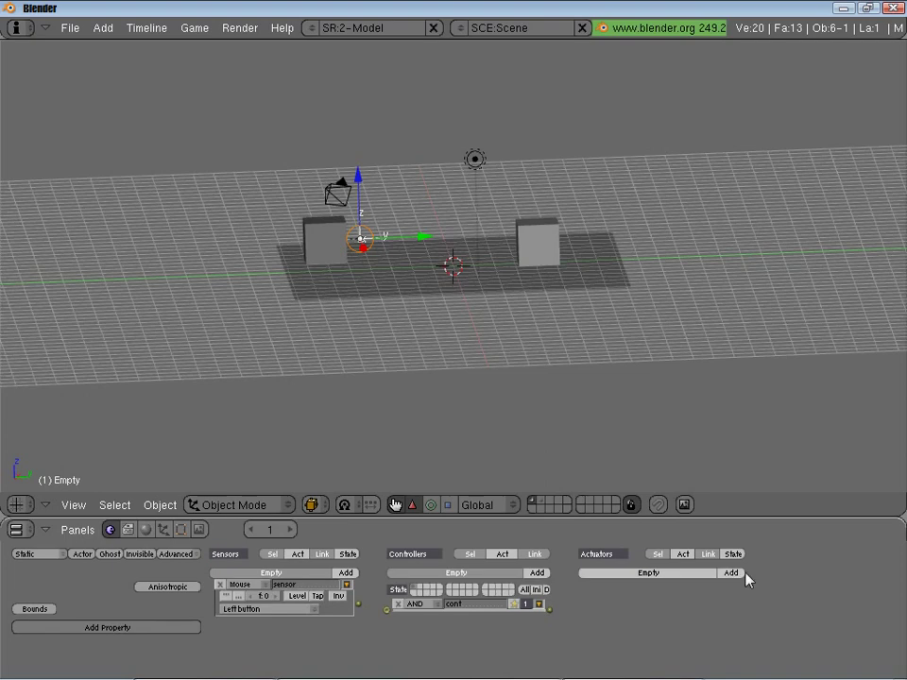
{"action": "left_click", "coordinate": [745, 573]}
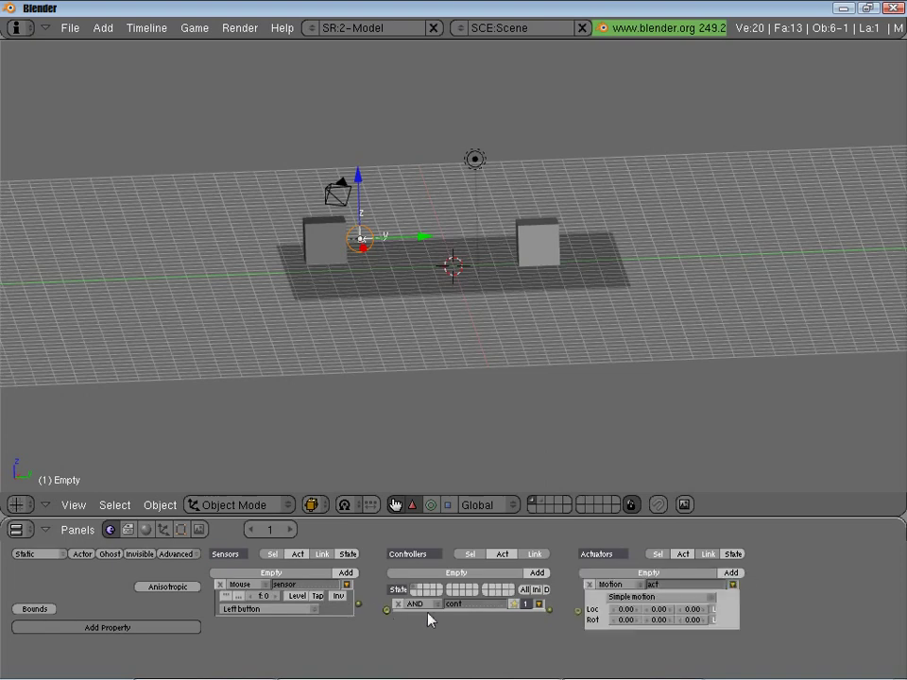
{"action": "left_click_drag", "start_coordinate": [554, 612], "coordinate": [577, 611]}
{"action": "left_click", "coordinate": [611, 588]}
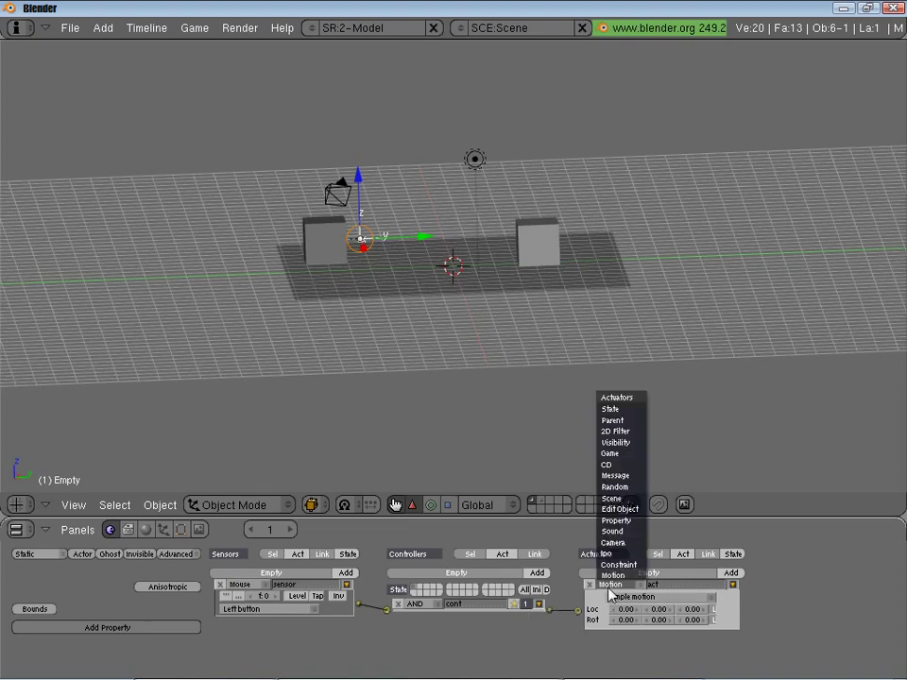
{"action": "left_click", "coordinate": [612, 584]}
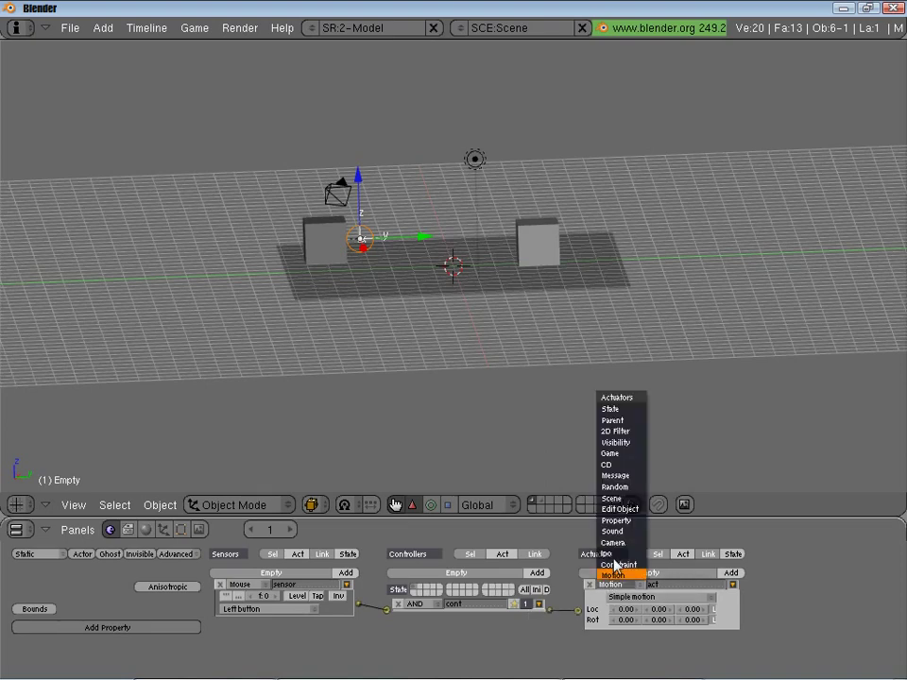
{"action": "left_click", "coordinate": [627, 508]}
- Set the Add Object actuator to spawn Sphere with linear velocity Y of 10
{"action": "left_click", "coordinate": [636, 612]}
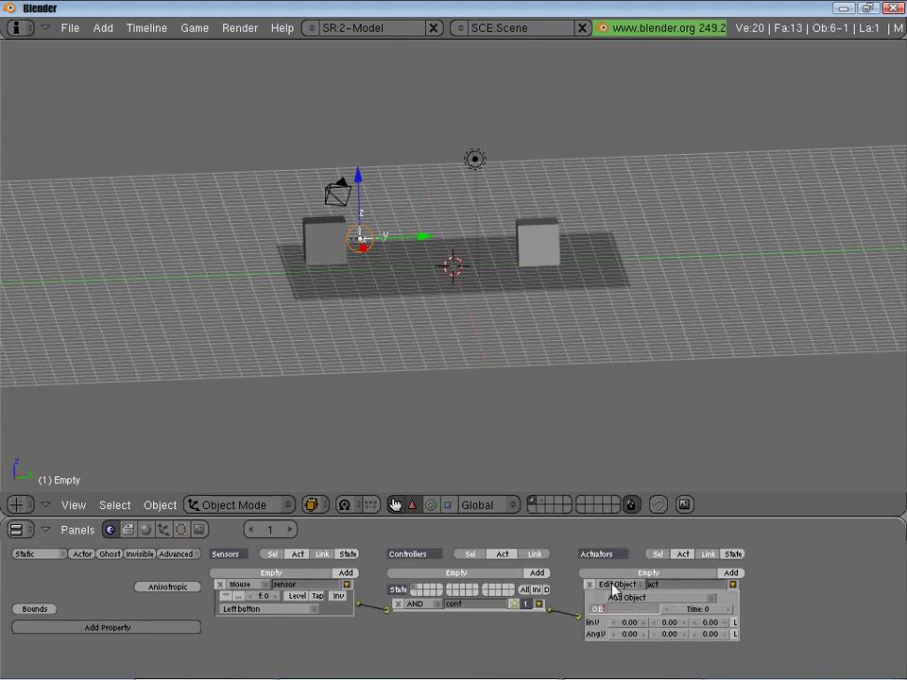
{"action": "type", "text": "Sphere"}
{"action": "key", "text": "Return"}
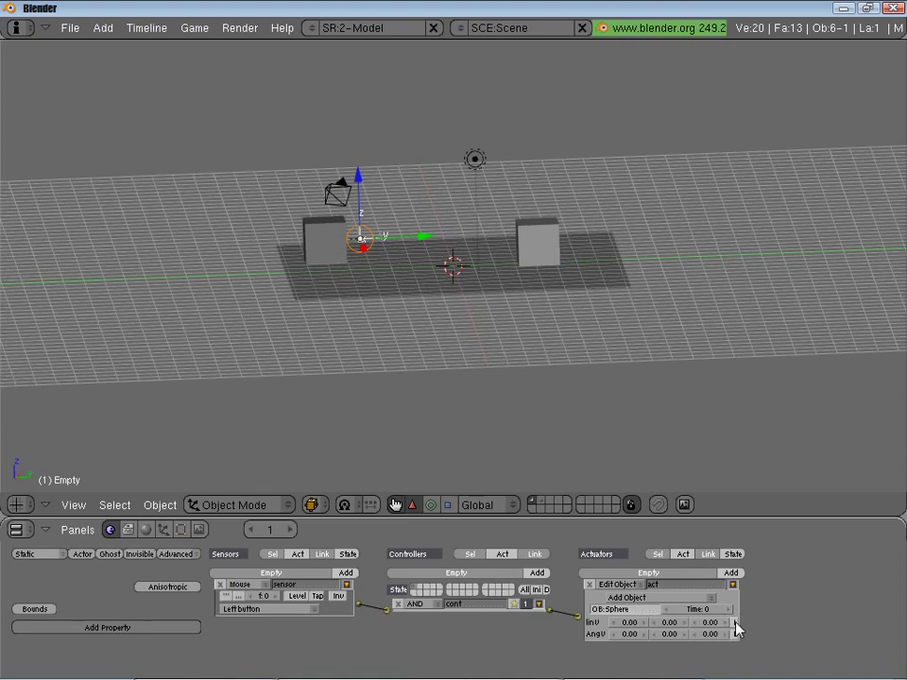
{"action": "left_click", "coordinate": [715, 623]}
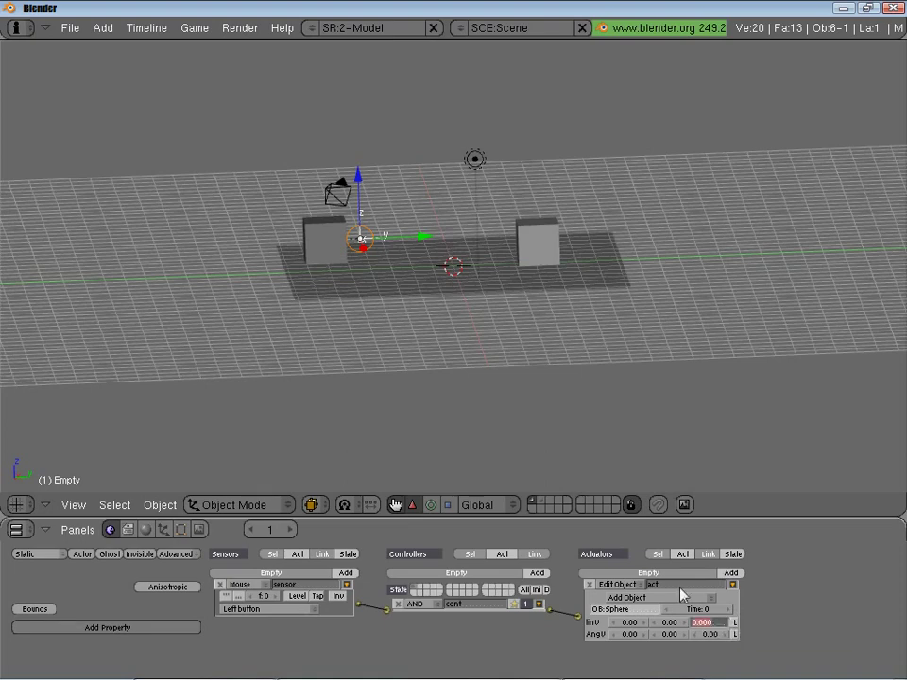
{"action": "key", "text": "Return"}
{"action": "left_click", "coordinate": [667, 625]}
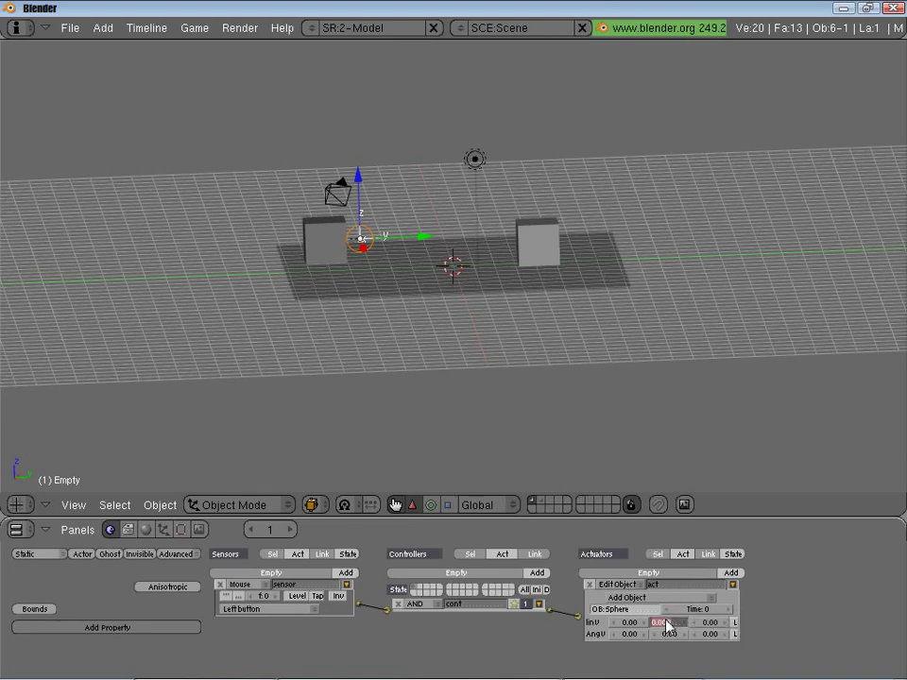
{"action": "type", "text": "10"}
{"action": "key", "text": "Return"}
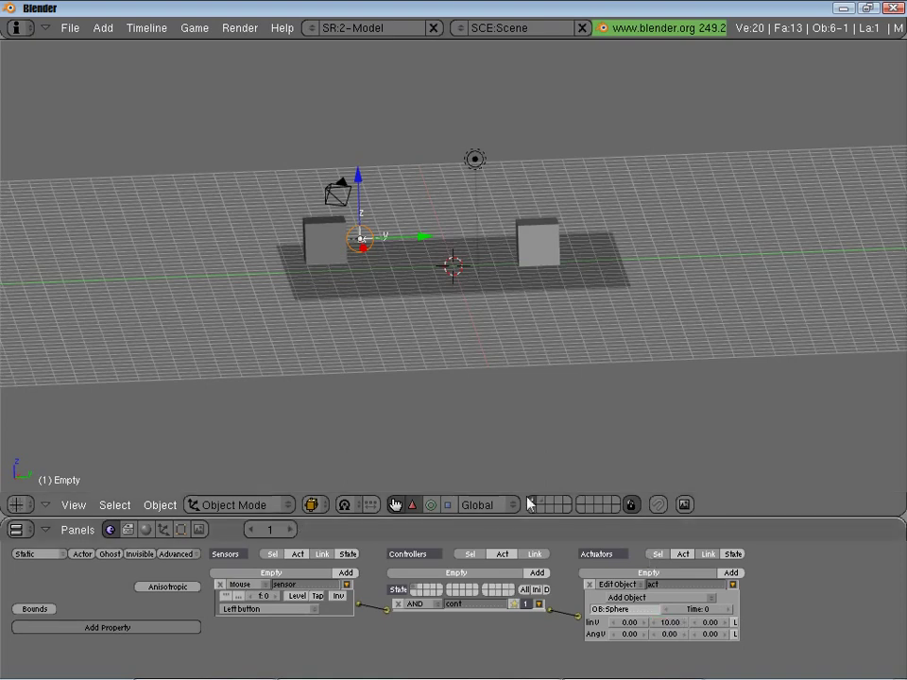
- On the sphere's layer, set the Sphere's physics type to Rigid body
{"action": "left_click", "coordinate": [538, 500]}
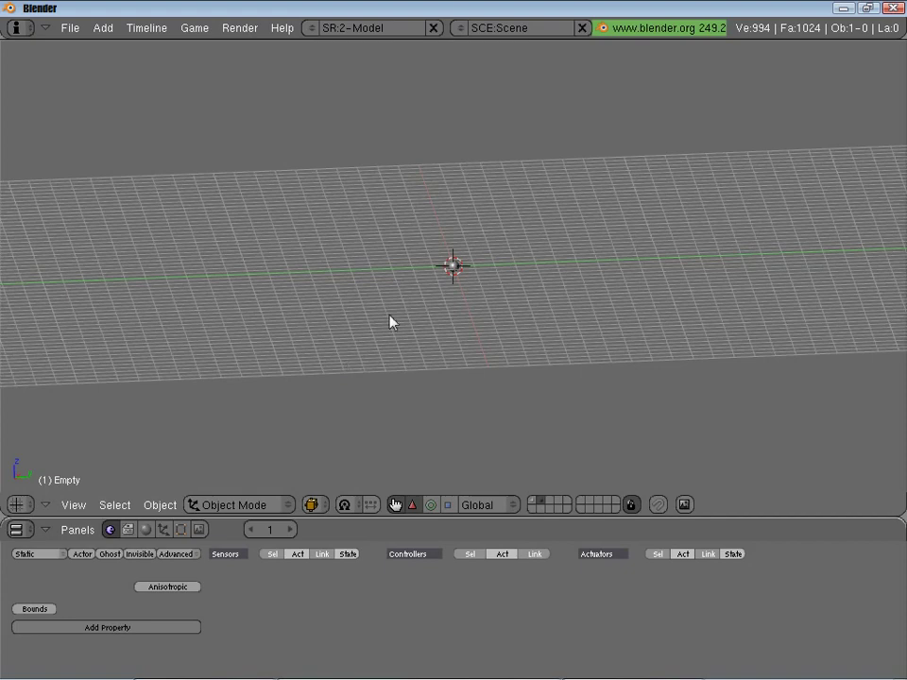
{"action": "right_click", "coordinate": [454, 266]}
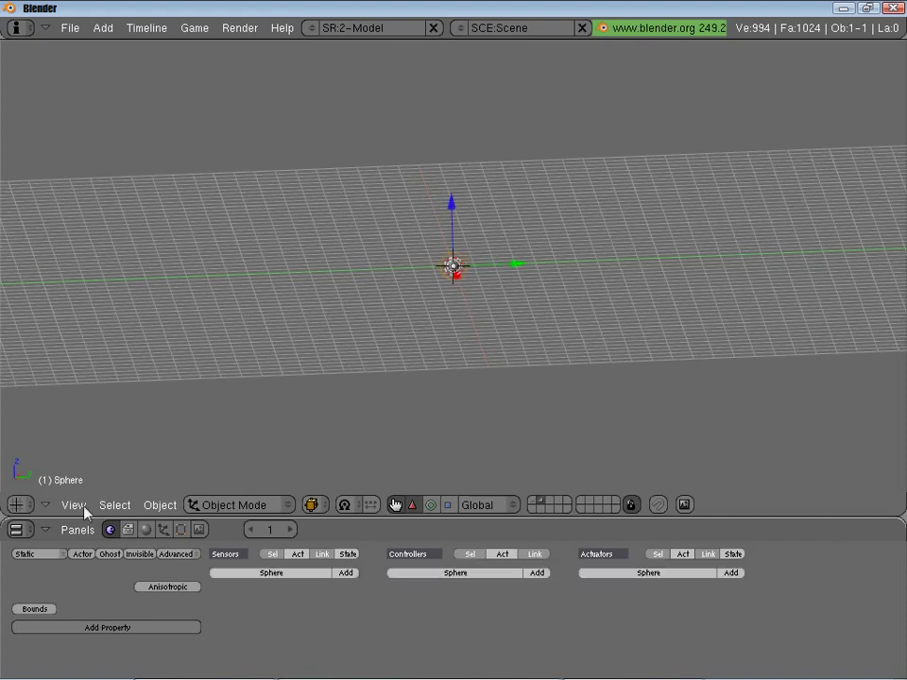
{"action": "left_click", "coordinate": [47, 555]}
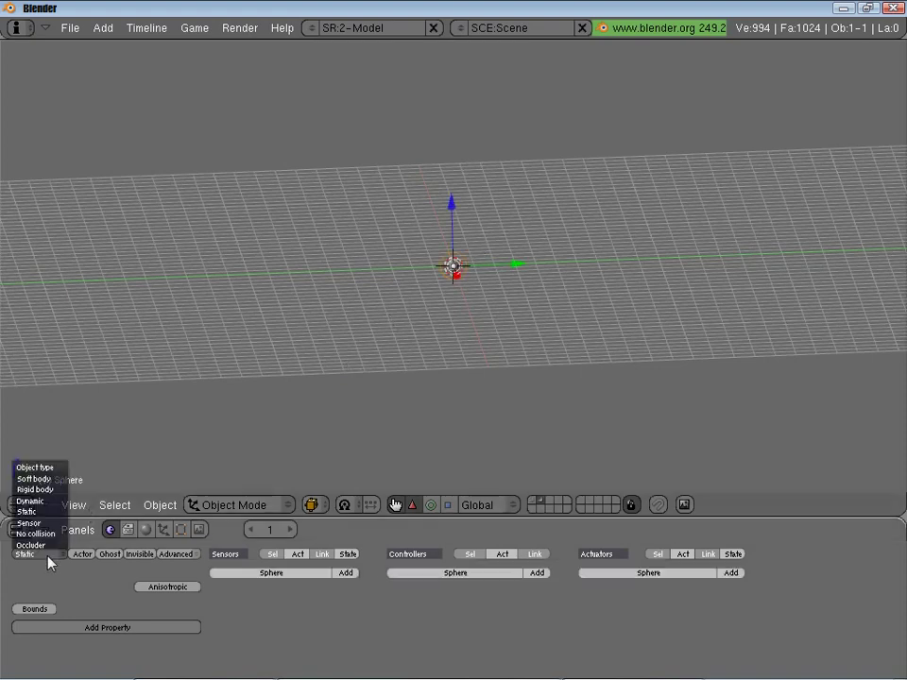
{"action": "left_click", "coordinate": [42, 490]}
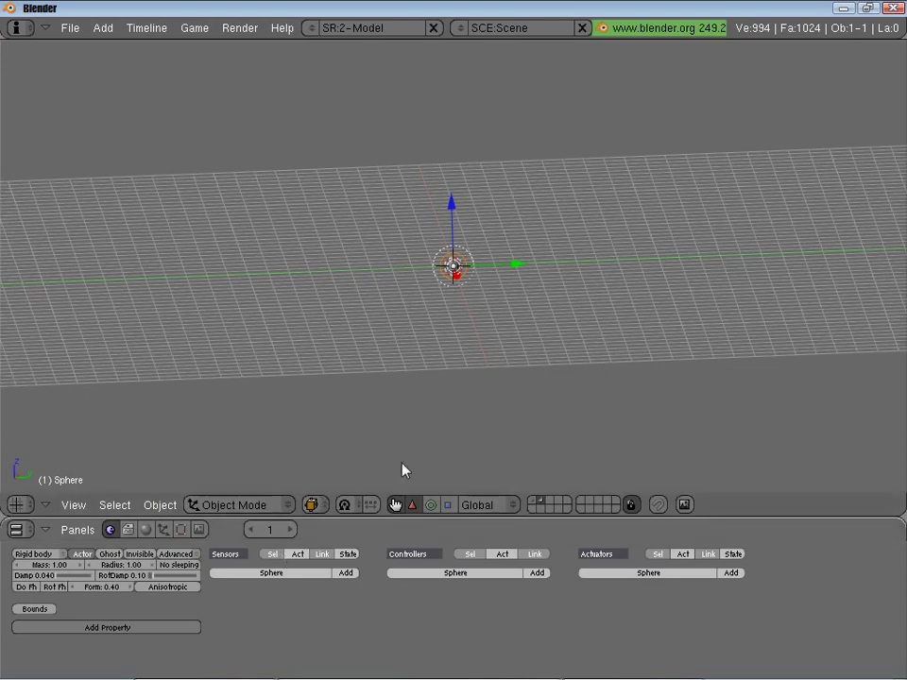
- Return to the cube layer and select the camera
{"action": "left_click", "coordinate": [539, 502]}
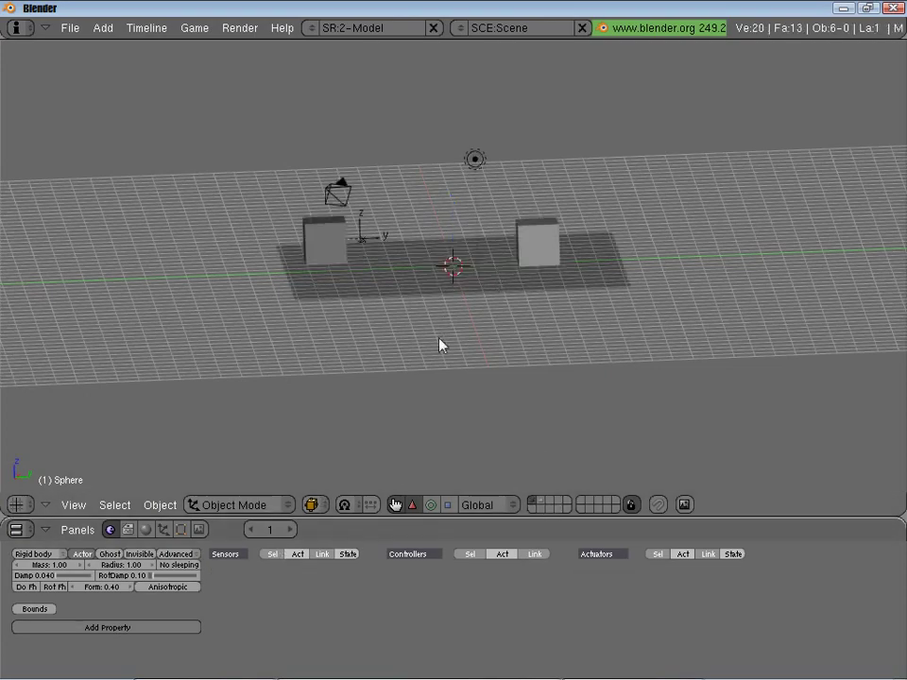
{"action": "mouse_move", "coordinate": [459, 369]}
{"action": "middle_mouse_down"}
{"action": "mouse_move", "coordinate": [479, 368]}
{"action": "mouse_move", "coordinate": [479, 380]}
{"action": "middle_mouse_up"}
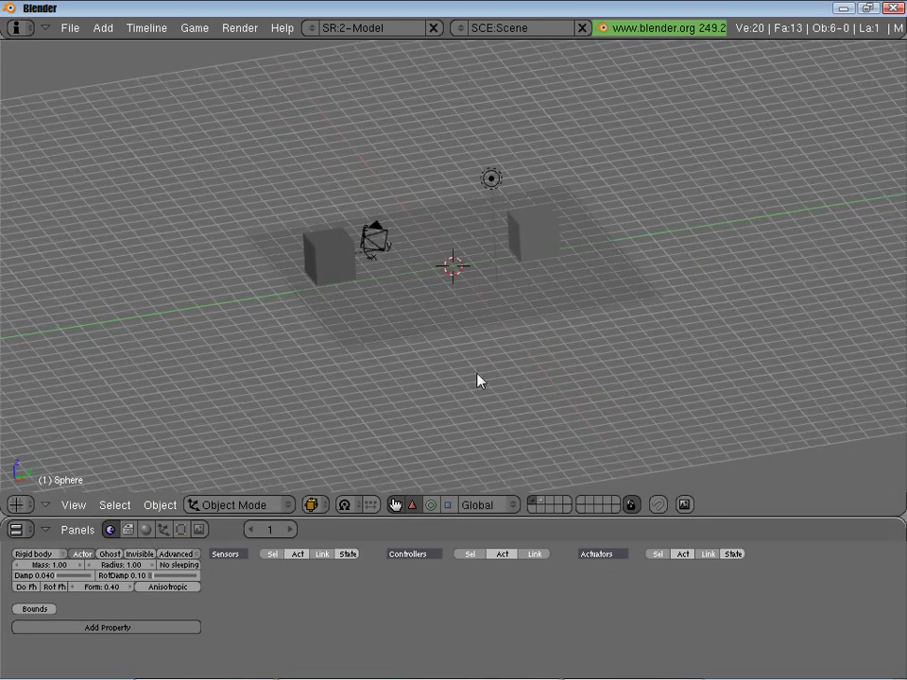
{"action": "right_click", "coordinate": [374, 253]}
- Erase the camera and select the Empty
{"action": "key", "text": "x"}
{"action": "left_click", "coordinate": [374, 252]}
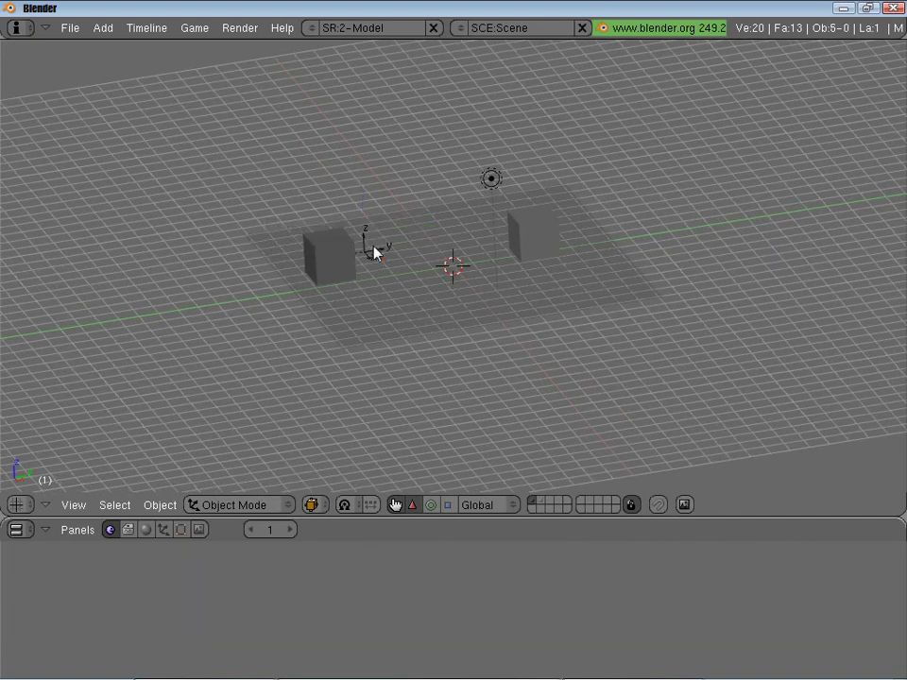
{"action": "right_click", "coordinate": [370, 256]}
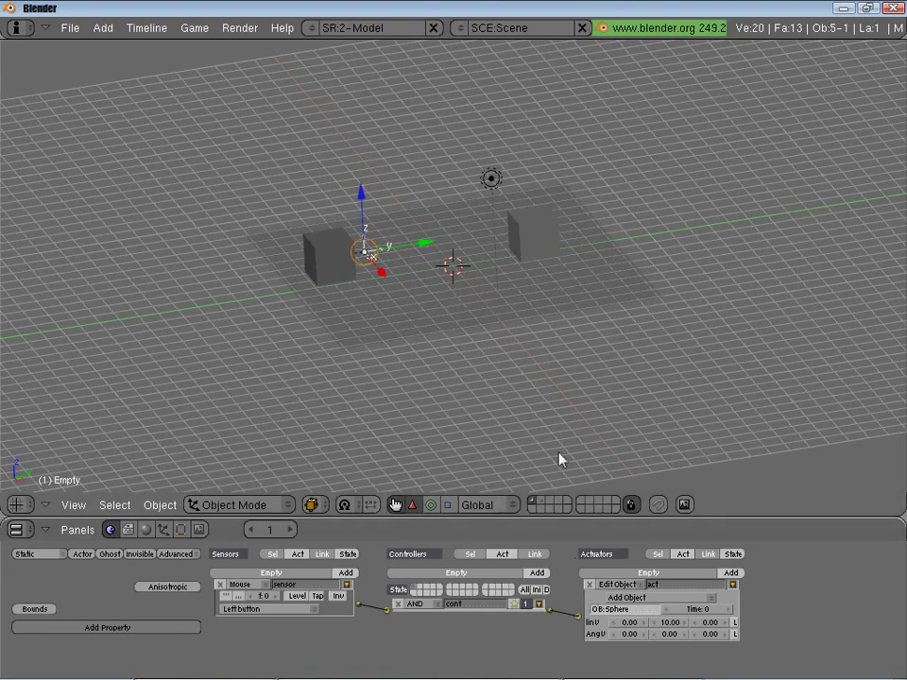
- Run the game, fire seven spheres at the target cube, then stop with Esc
{"action": "key", "text": "p"}
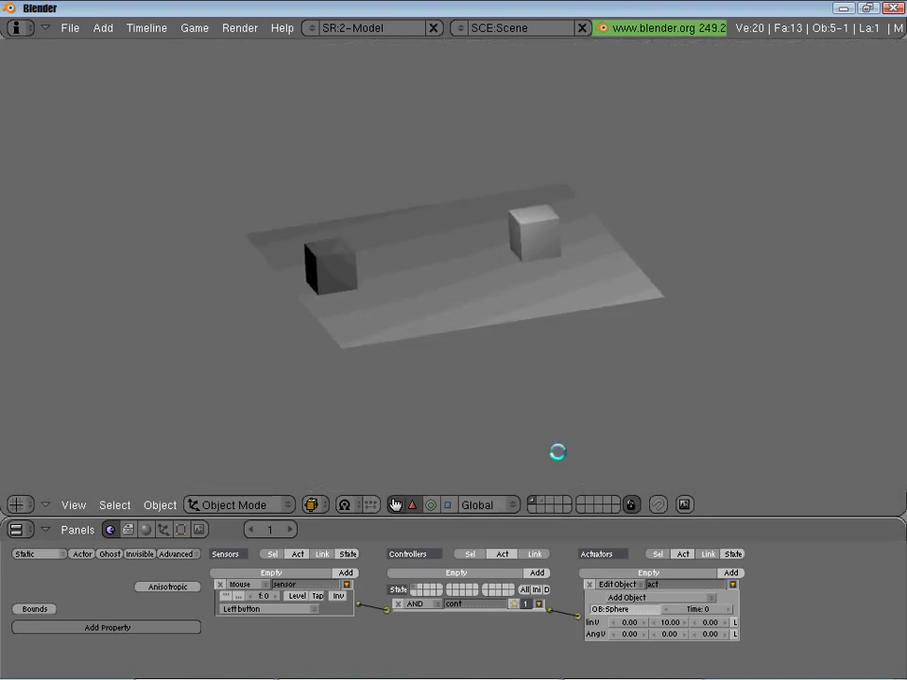
{"action": "left_click", "coordinate": [557, 452]}
{"action": "left_click", "coordinate": [557, 453]}
{"action": "left_click", "coordinate": [557, 453]}
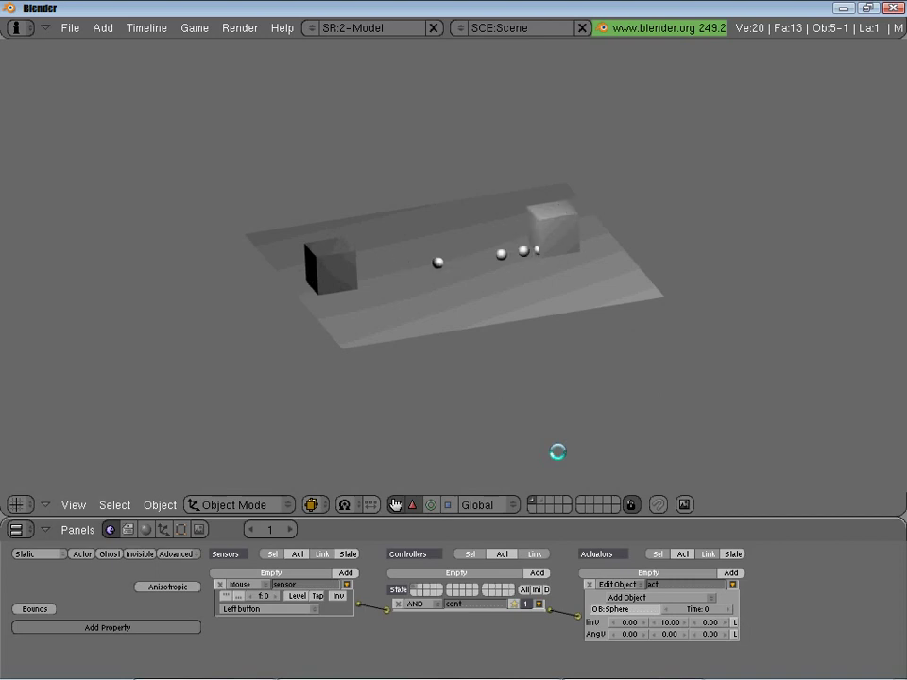
{"action": "left_click", "coordinate": [557, 452]}
{"action": "left_click", "coordinate": [558, 453]}
{"action": "left_click", "coordinate": [557, 452]}
{"action": "left_click", "coordinate": [557, 452]}
{"action": "left_click", "coordinate": [557, 452]}
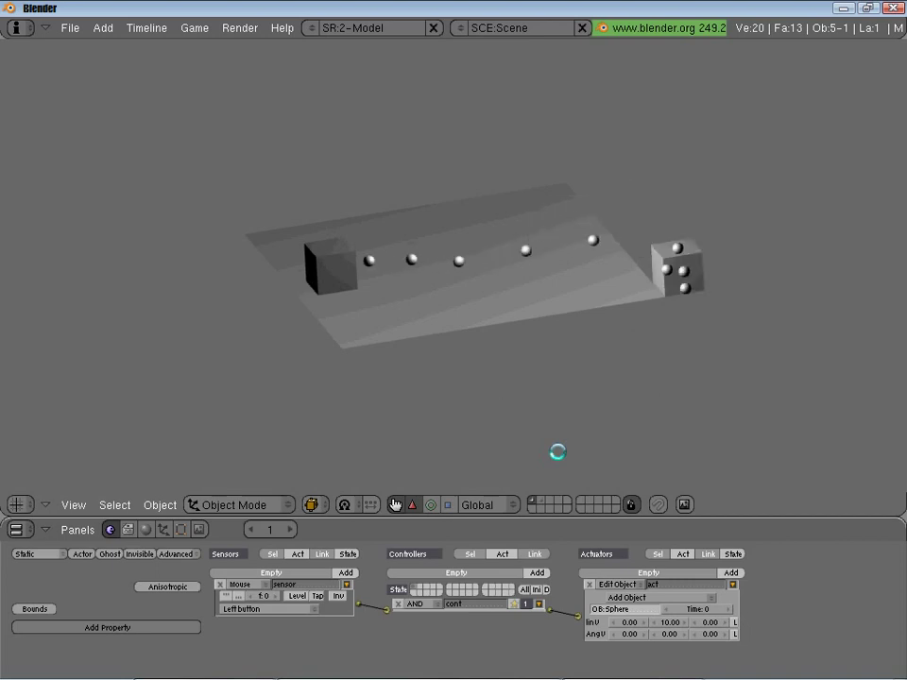
{"action": "left_click", "coordinate": [557, 453]}
{"action": "key", "text": "Escape"}
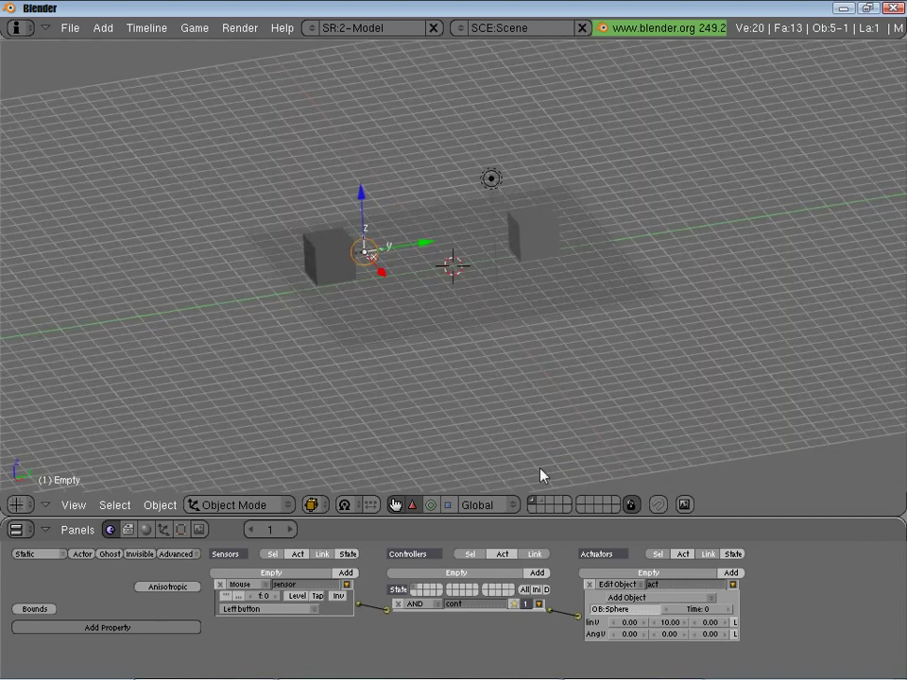
- Change the actuator's middle linV launch speed to 50
{"action": "left_click", "coordinate": [672, 626]}
{"action": "type", "text": "50"}
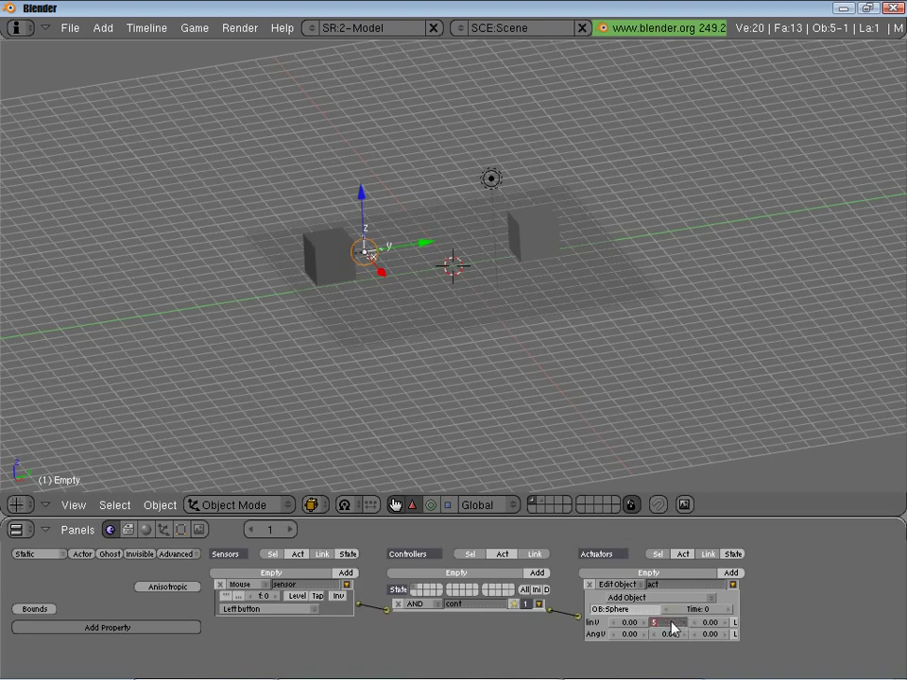
{"action": "key", "text": "Return"}
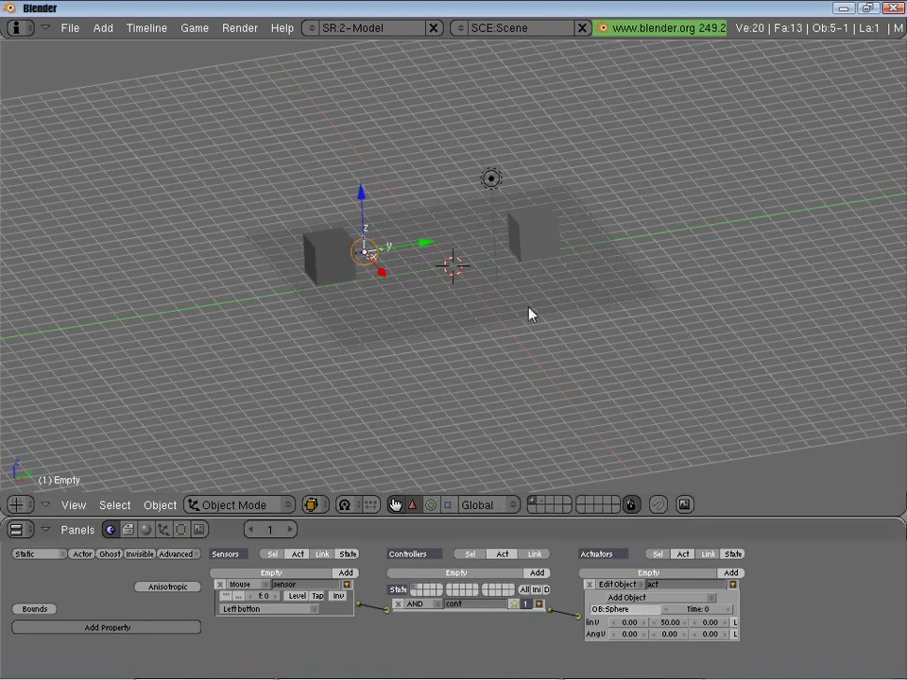
- Select the right target cube and set its physics type to Static
{"action": "right_click", "coordinate": [551, 239]}
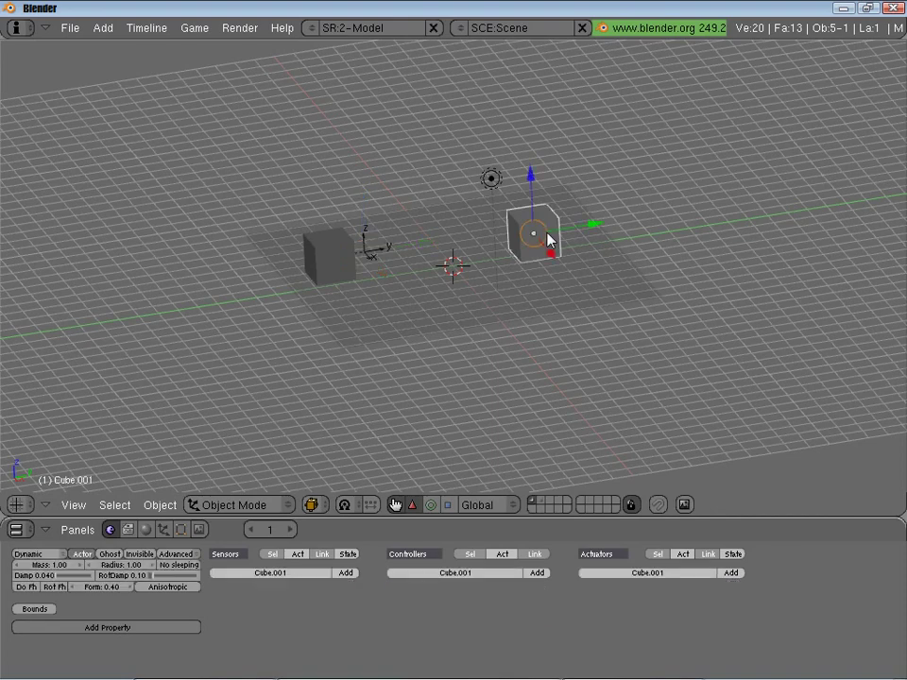
{"action": "left_click", "coordinate": [38, 554]}
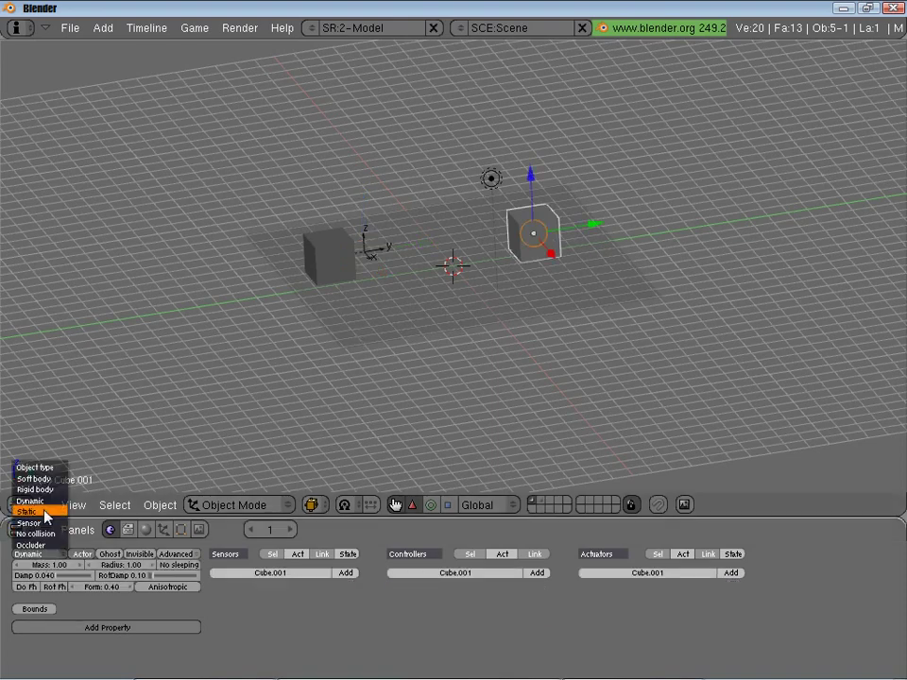
{"action": "left_click", "coordinate": [28, 511]}
- Add a Collision sensor to the cube, filtering on the Sphere property
{"action": "left_click", "coordinate": [346, 573]}
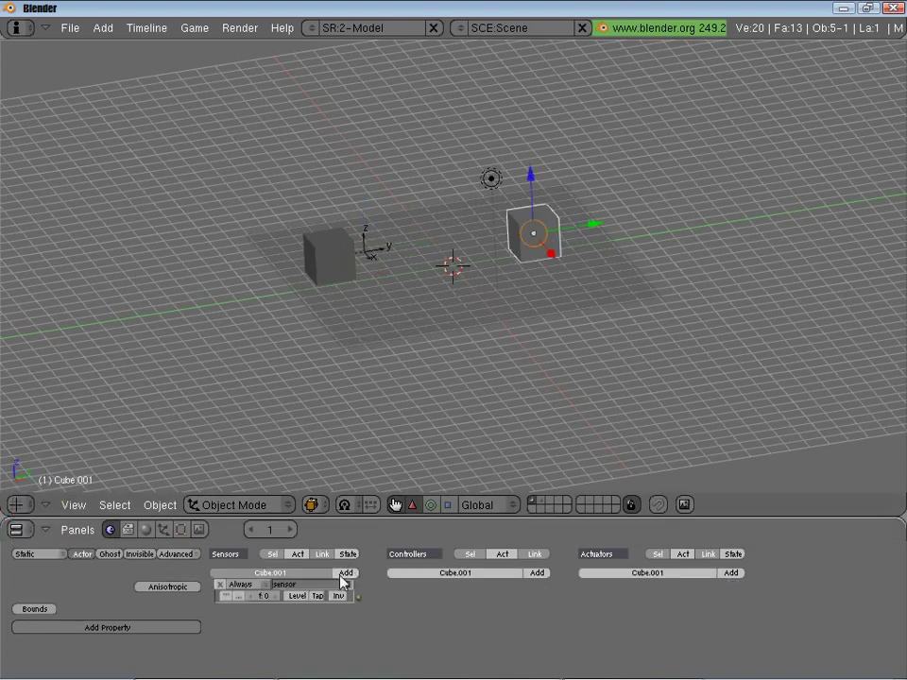
{"action": "left_click", "coordinate": [248, 585]}
{"action": "left_click", "coordinate": [241, 585]}
{"action": "left_click", "coordinate": [243, 519]}
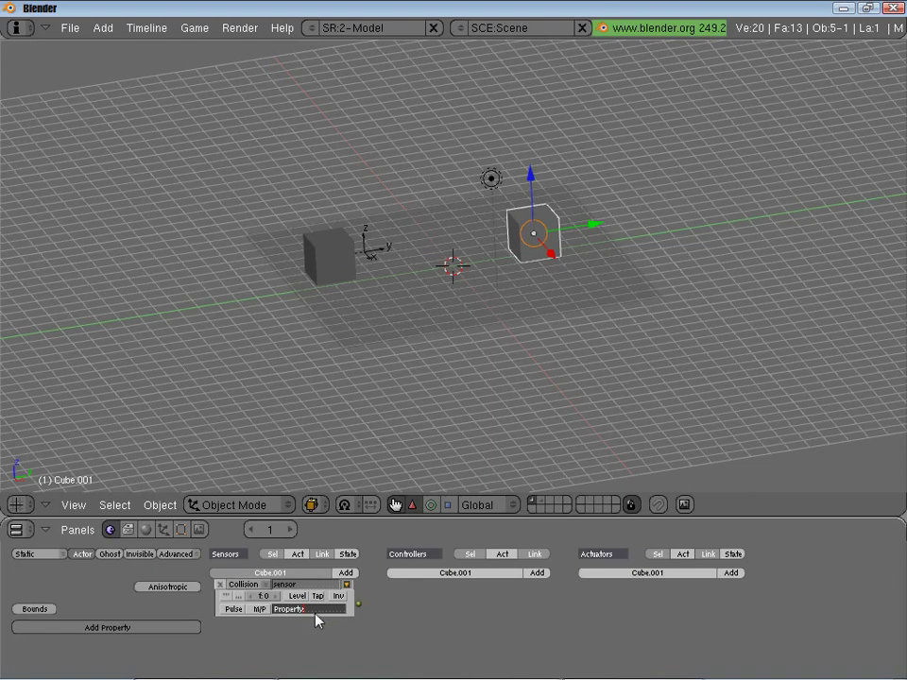
{"action": "type", "text": "5"}
{"action": "type", "text": "ere"}
- Wire the sensor through an AND controller to an Edit Object End Object actuator
{"action": "left_click", "coordinate": [537, 573]}
{"action": "left_click_drag", "start_coordinate": [361, 605], "coordinate": [387, 618]}
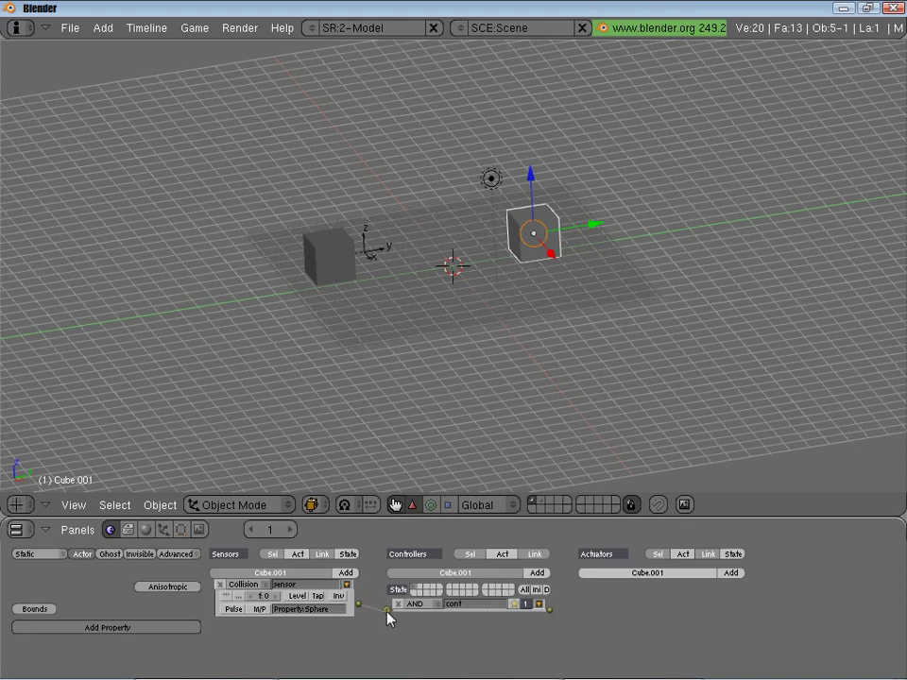
{"action": "left_click", "coordinate": [735, 573]}
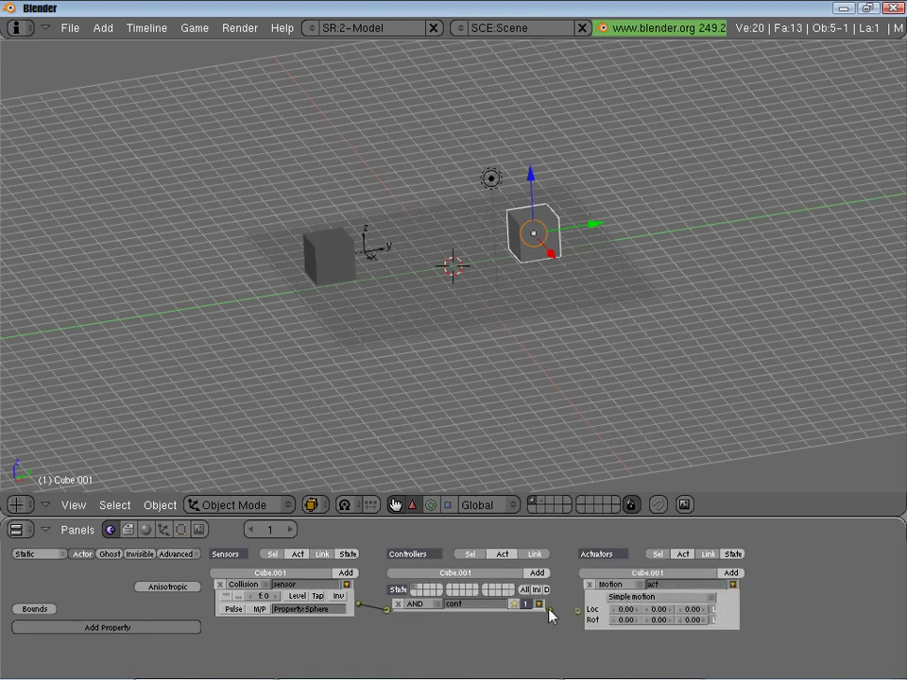
{"action": "left_click_drag", "start_coordinate": [548, 610], "coordinate": [578, 612]}
{"action": "left_click", "coordinate": [613, 587]}
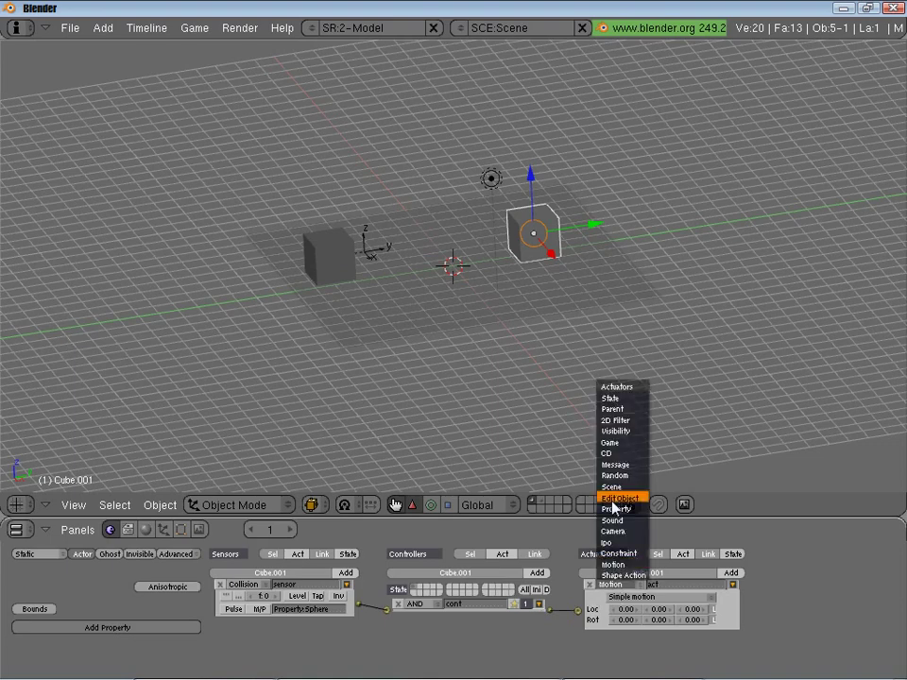
{"action": "left_click", "coordinate": [613, 500]}
{"action": "left_click", "coordinate": [631, 597]}
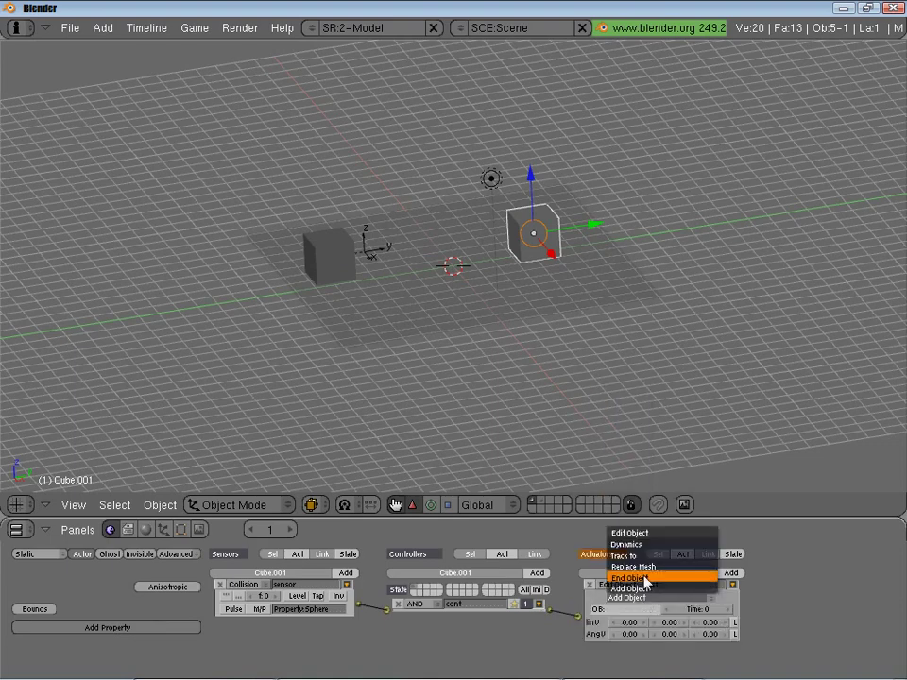
{"action": "left_click", "coordinate": [645, 578]}
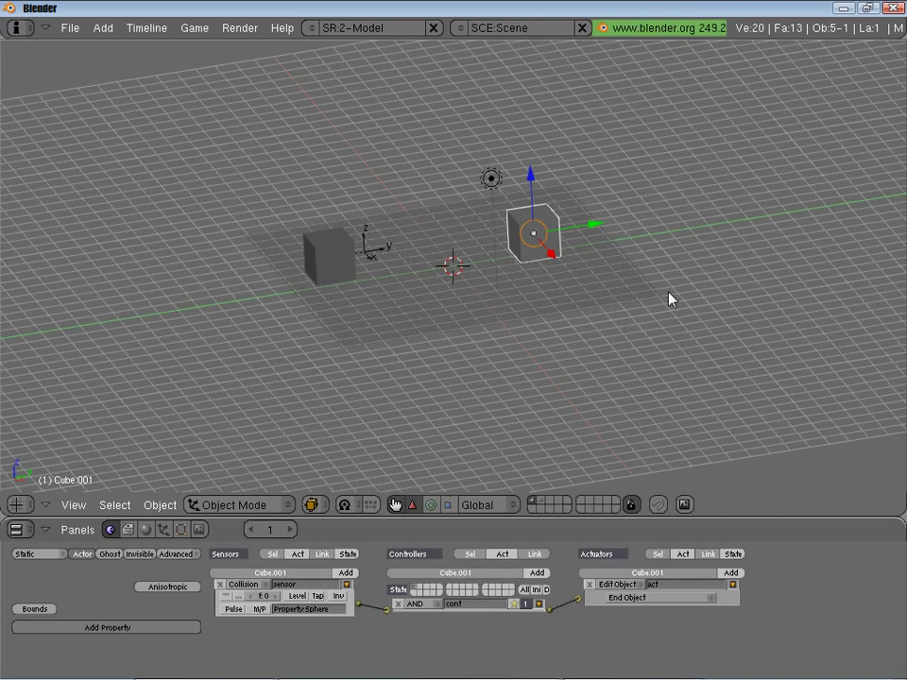
- Test-run the game, then switch to layer 2 and select the sphere
{"action": "key", "text": "p"}
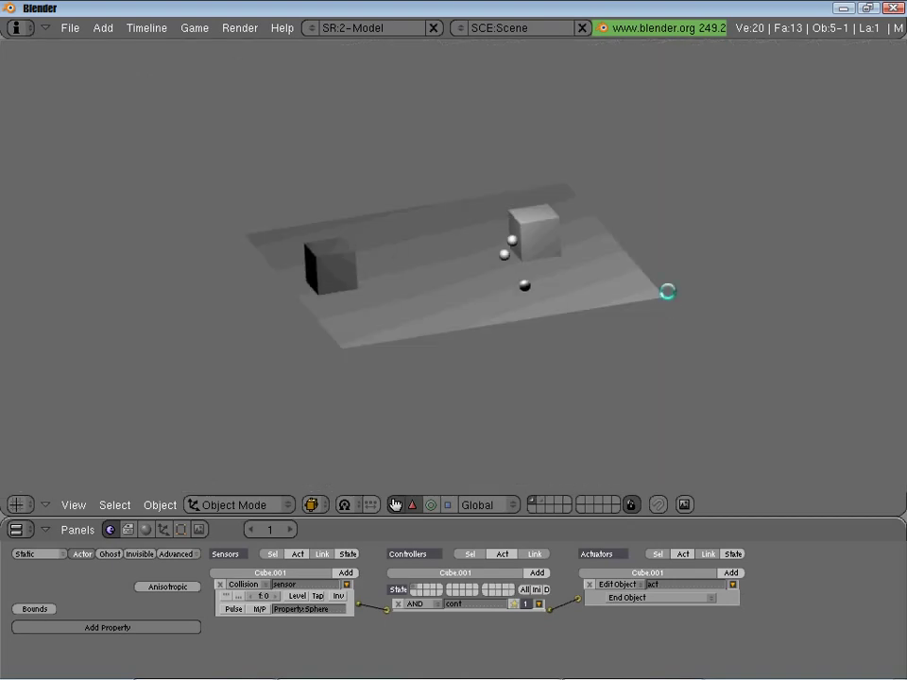
{"action": "key", "text": "Escape"}
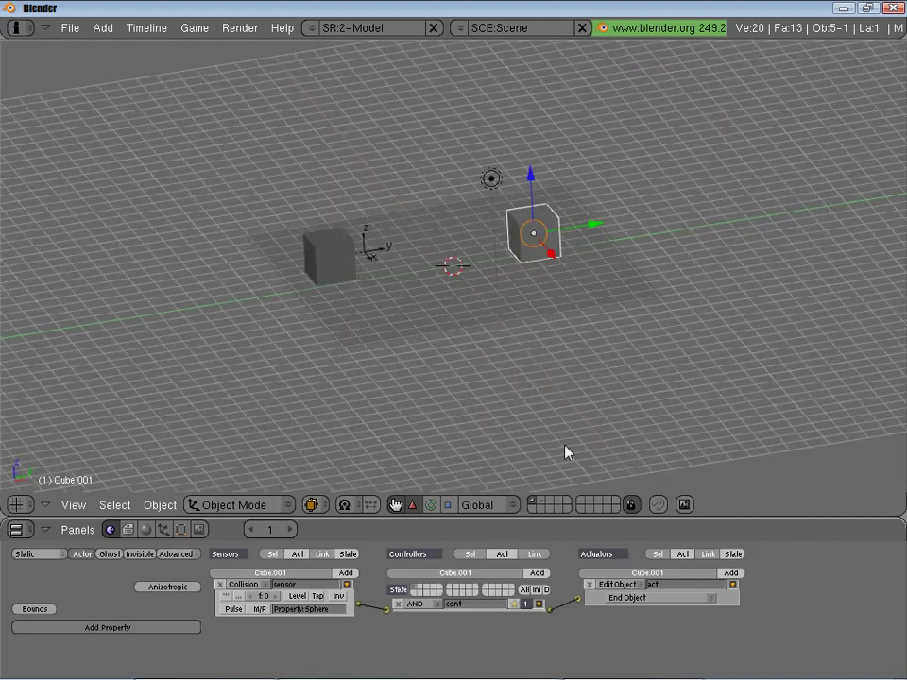
{"action": "left_click", "coordinate": [539, 501]}
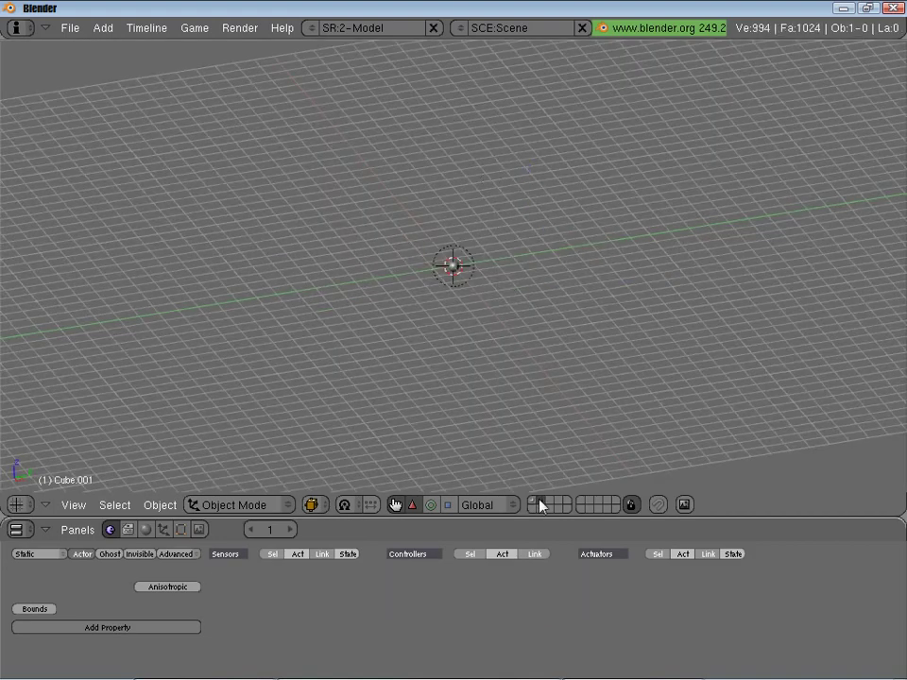
{"action": "right_click", "coordinate": [451, 271]}
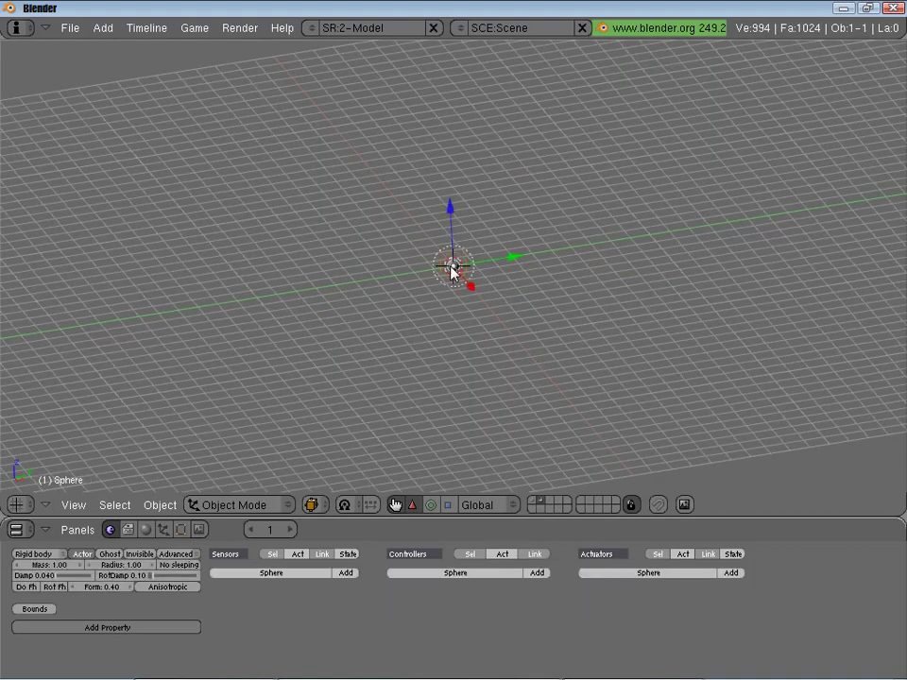
- Add a game property named 'Sphere' to the sphere and return to layer 1
{"action": "left_click", "coordinate": [98, 630]}
{"action": "left_click", "coordinate": [115, 640]}
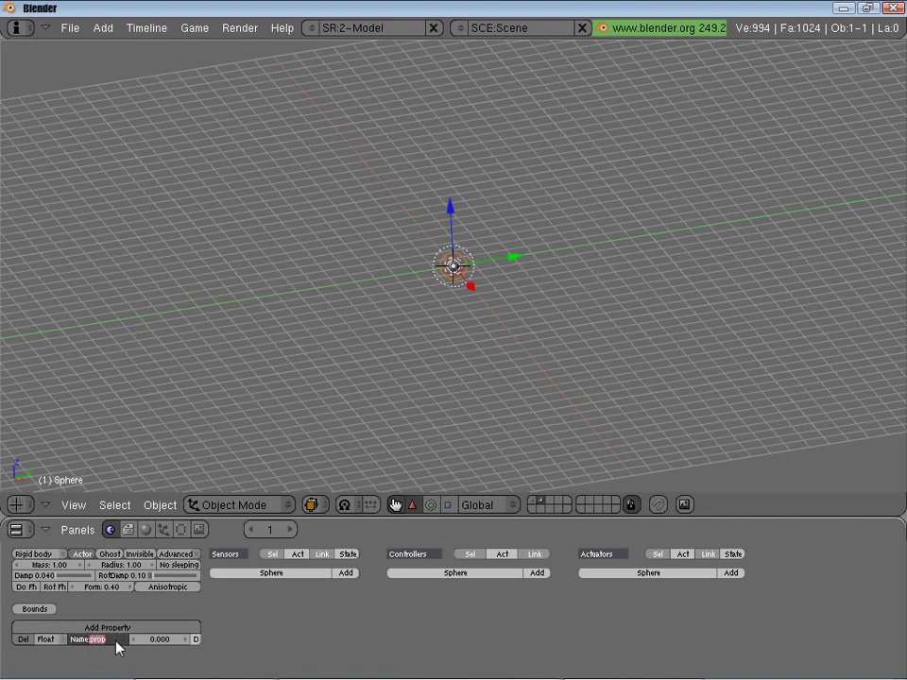
{"action": "type", "text": "Sp"}
{"action": "type", "text": "here"}
{"action": "left_click", "coordinate": [534, 504]}
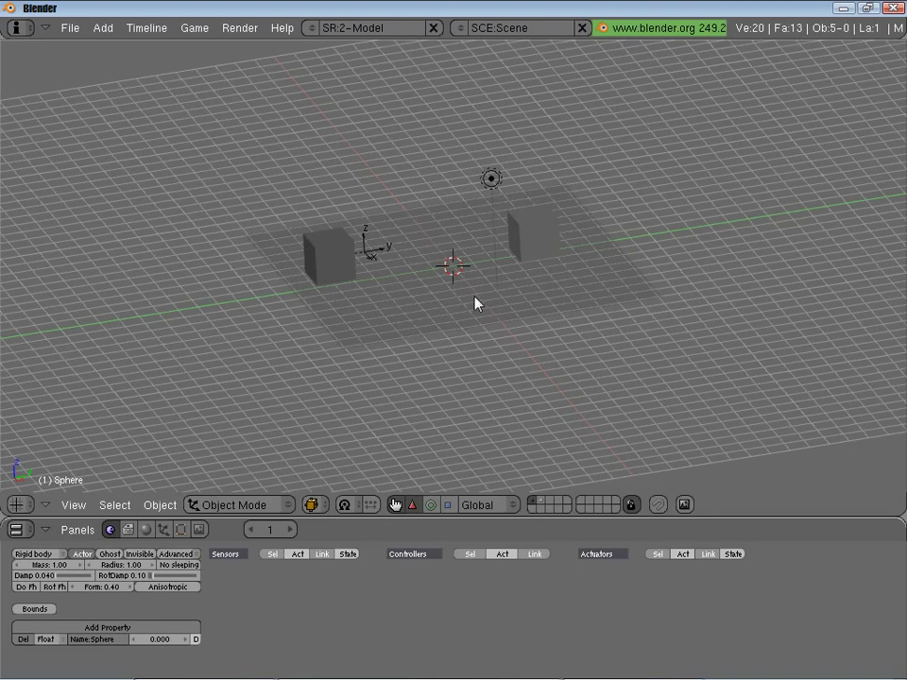
- Test-play the shooting game, then select the target cube Cube.001 to check its logic bricks
{"action": "key", "text": "p"}
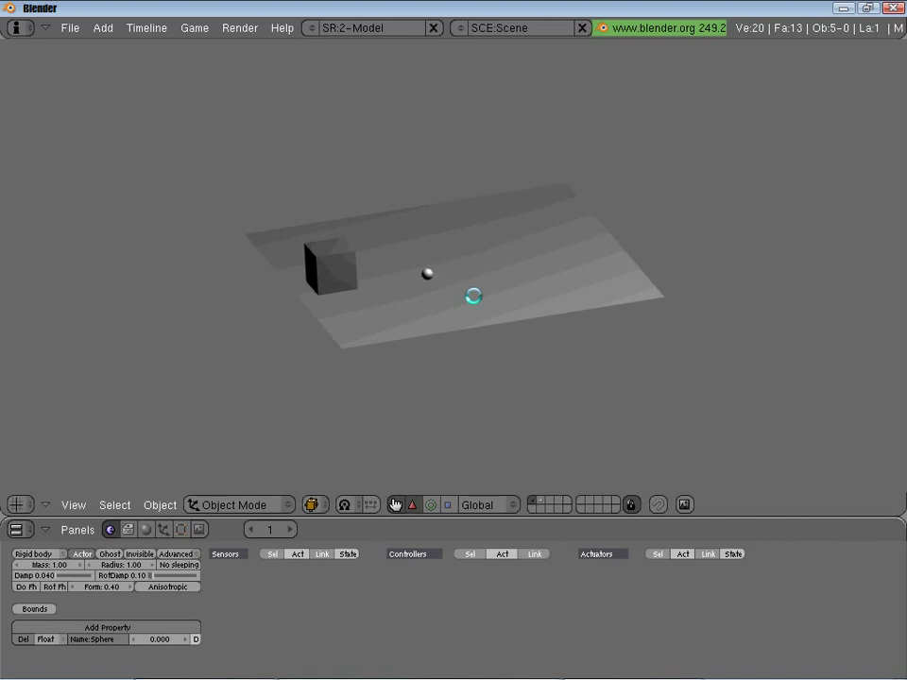
{"action": "key", "text": "Escape"}
{"action": "right_click", "coordinate": [520, 247]}
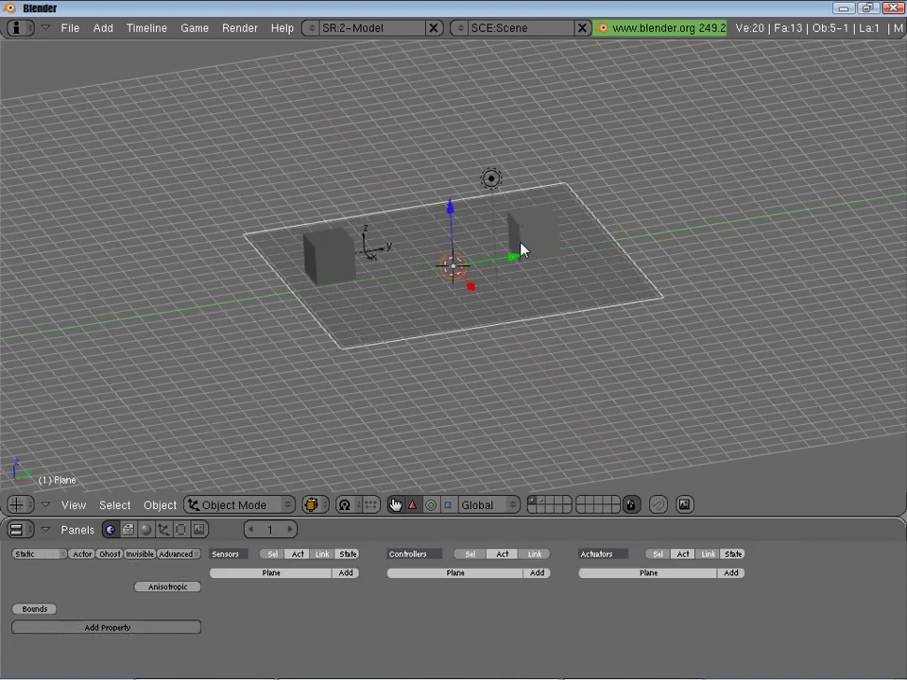
{"action": "right_click", "coordinate": [528, 242]}
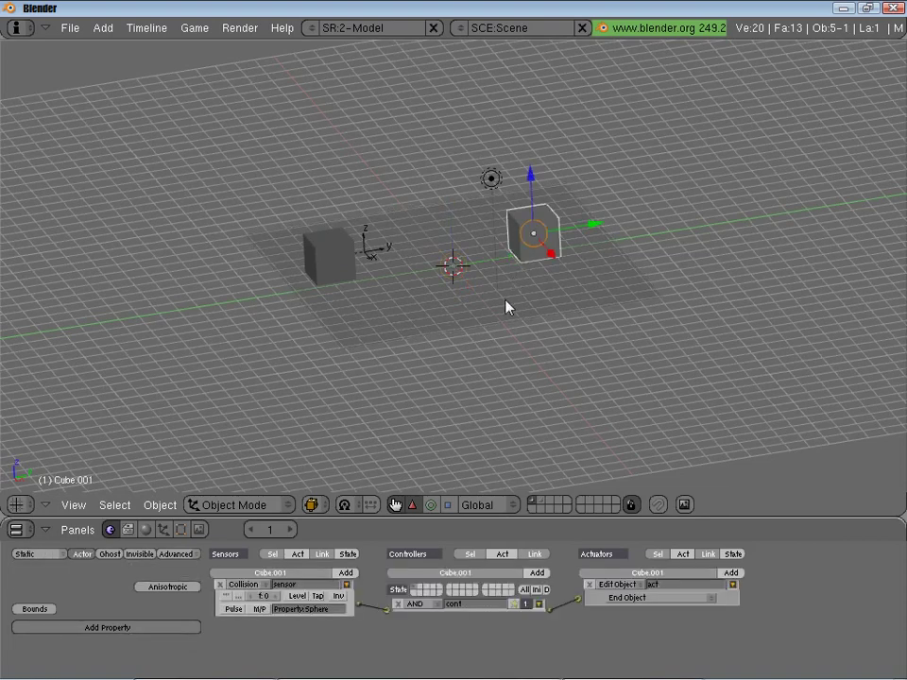
- Replay the game to confirm the hit cube disappears, then exit Blender to the desktop
{"action": "key", "text": "p"}
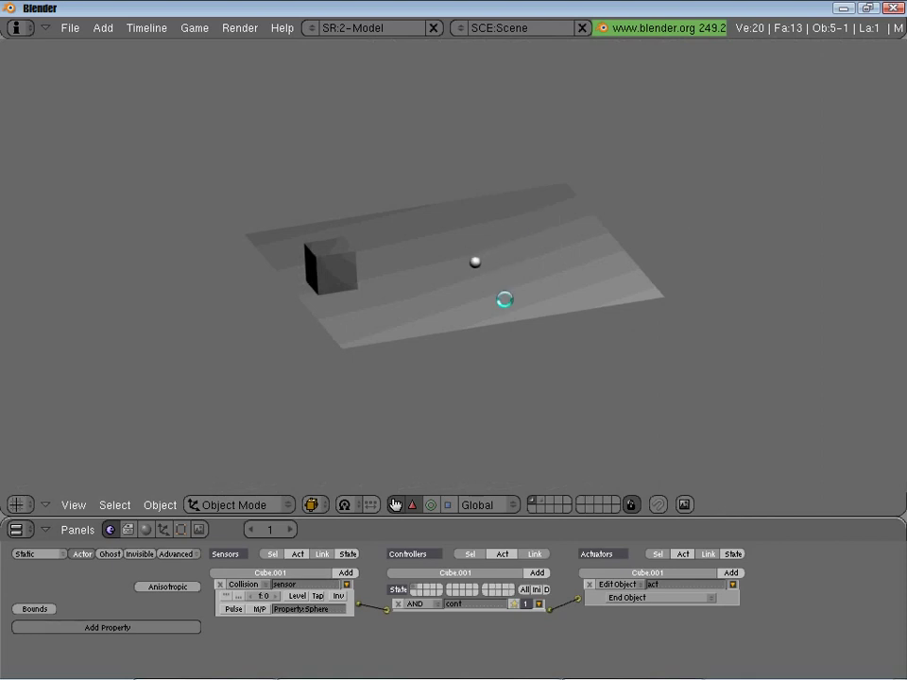
{"action": "key", "text": "Escape"}
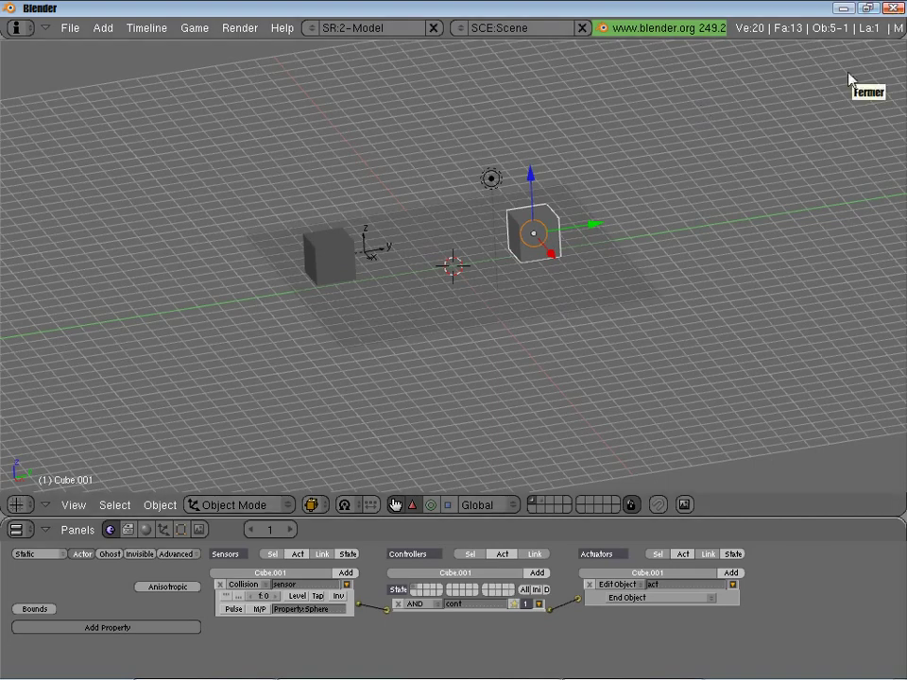
{"action": "left_click", "coordinate": [888, 12]}
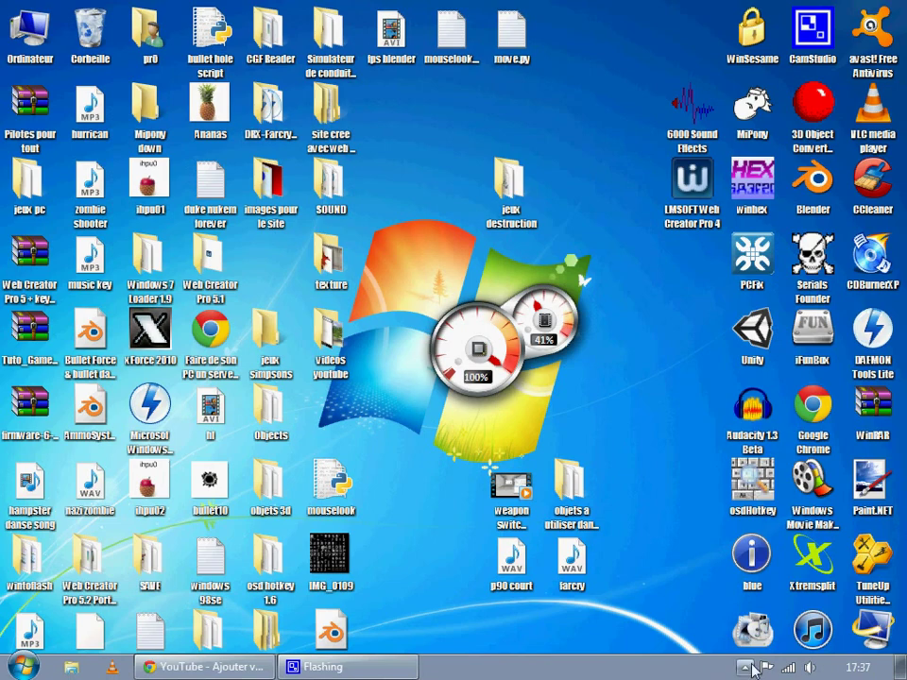
{"action": "left_click", "coordinate": [744, 667]}
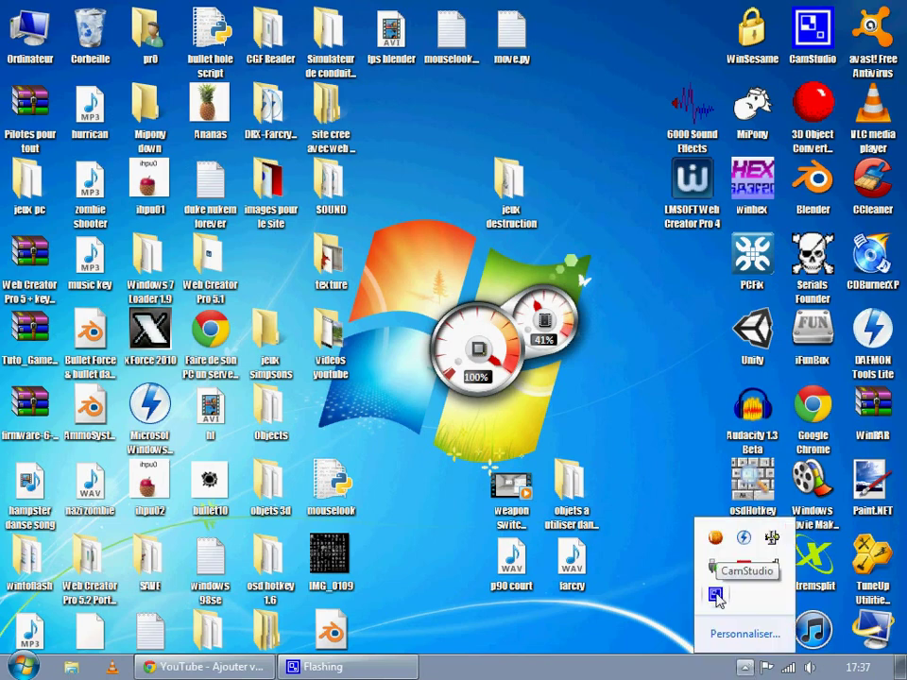